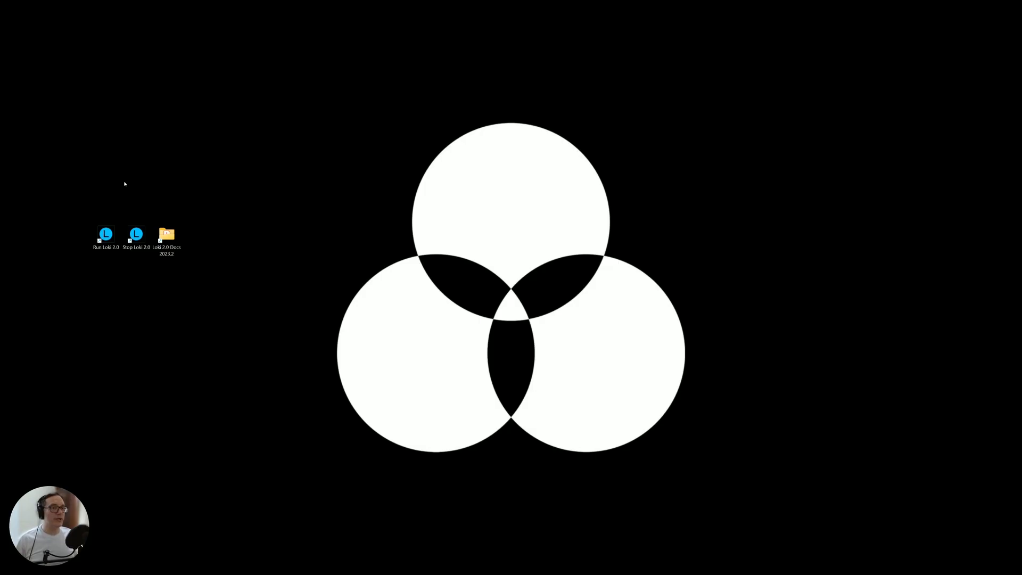
- Look into the Loki 2.0 Docs 2023.2 folder from its desktop shortcut and close it again
left_click_drag(69, 201, 201, 276)
left_click(137, 280)
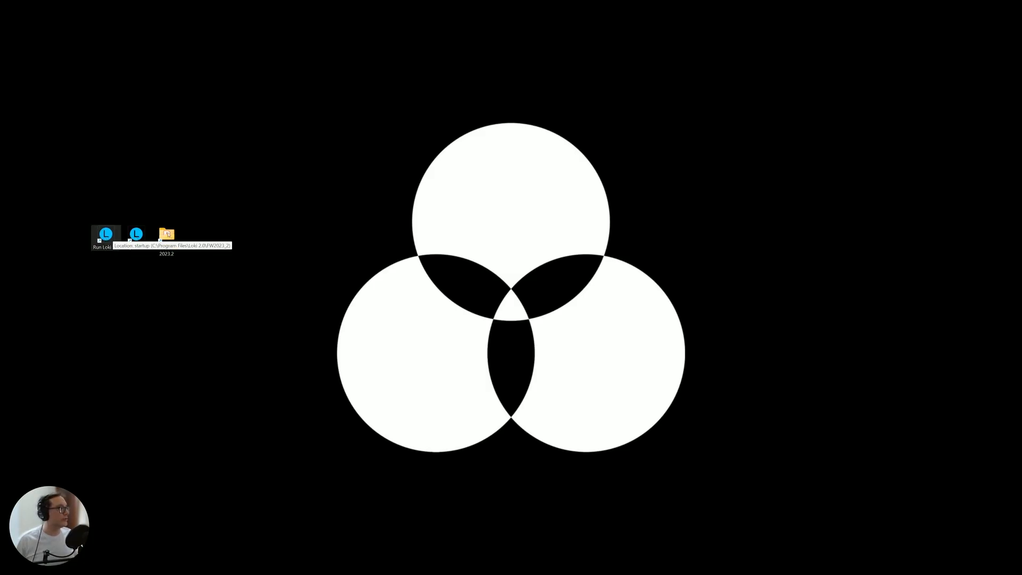
double_click(168, 236)
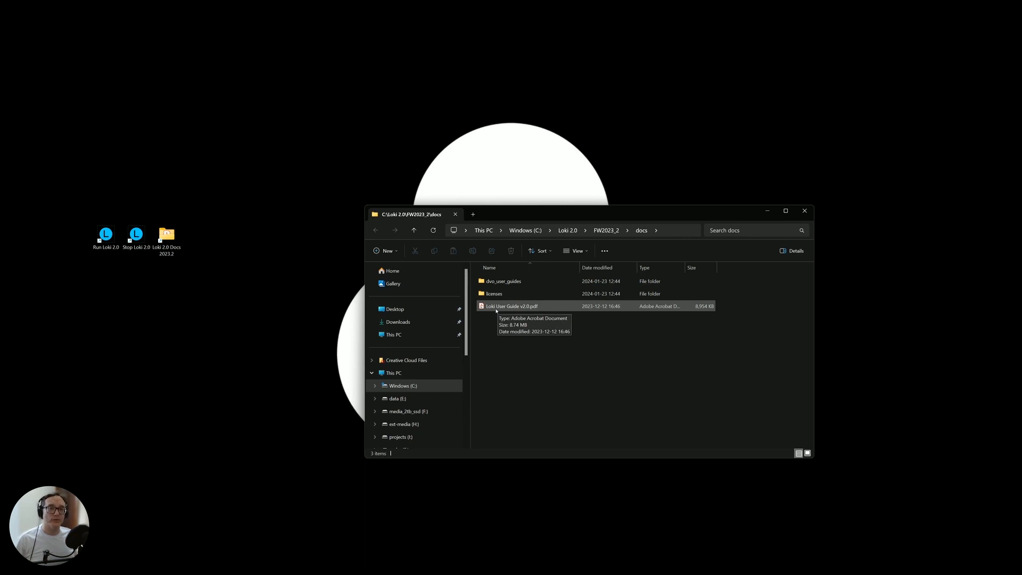
left_click(805, 211)
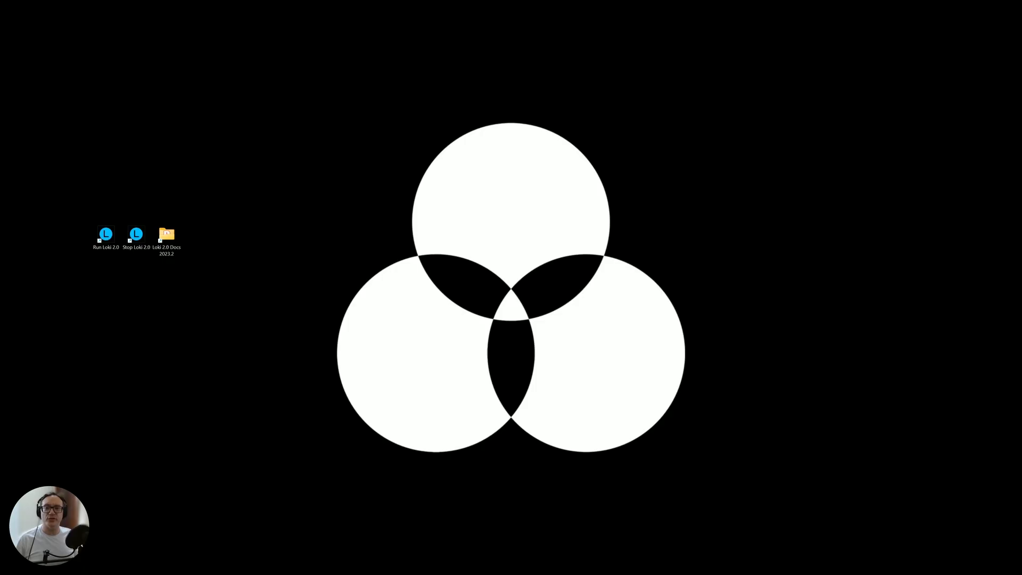
- Cascade the LokiServer, LokiNode and WebServerTest console windows, and minimise the LokiServer and LokiNode ones
left_click_drag(0, 59, 520, 75)
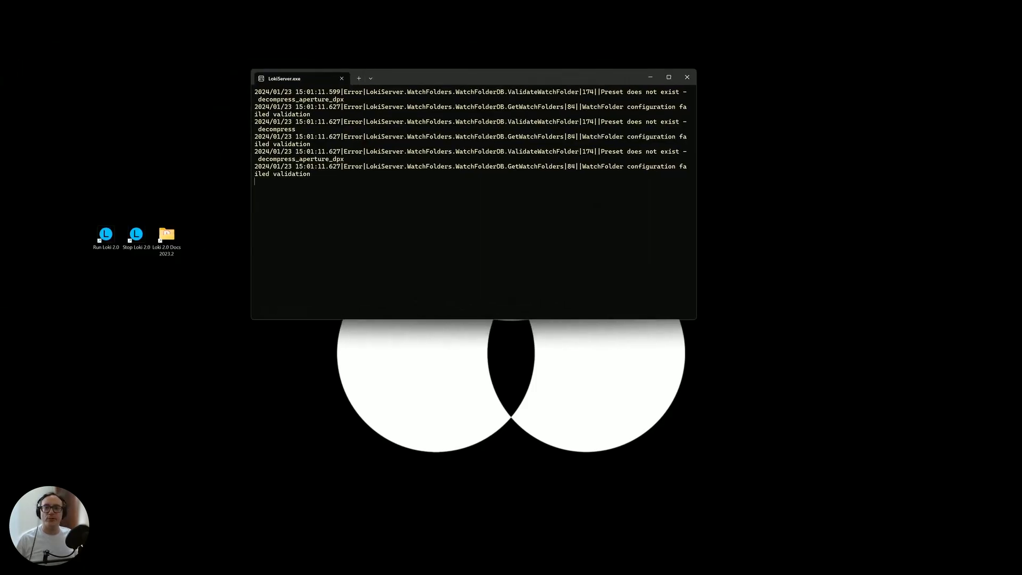
left_click_drag(346, 82, 480, 98)
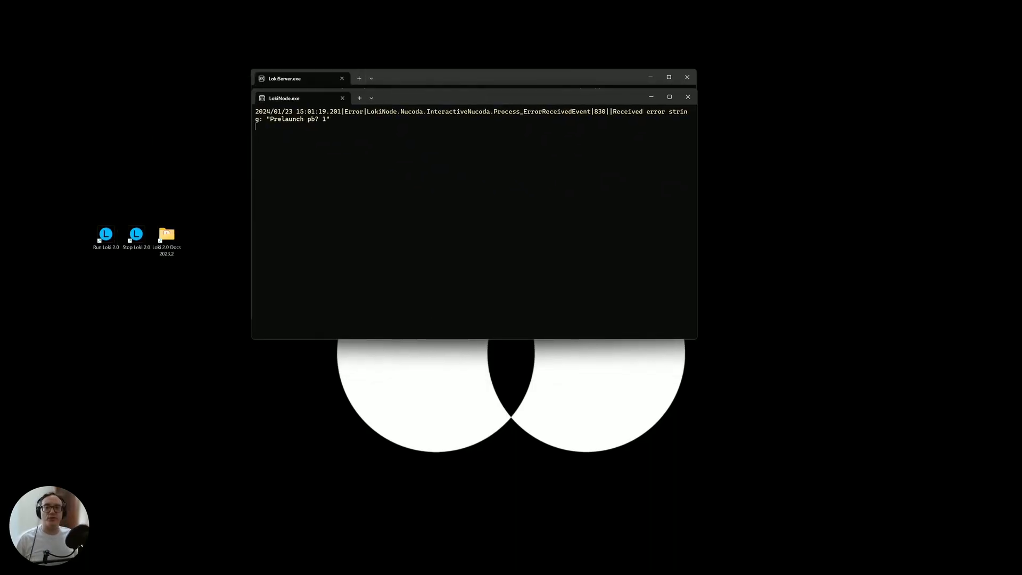
left_click_drag(148, 96, 547, 113)
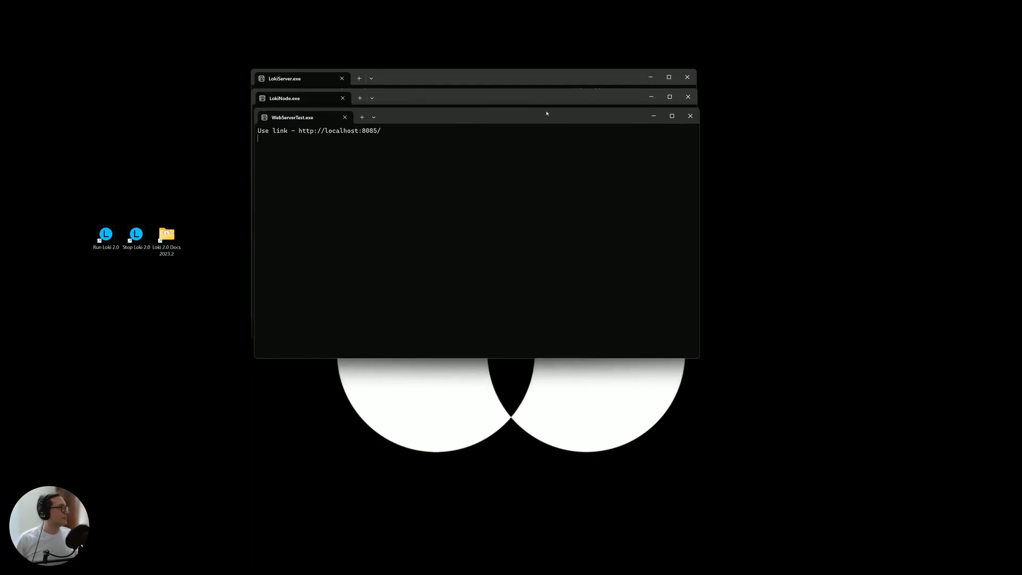
left_click(654, 78)
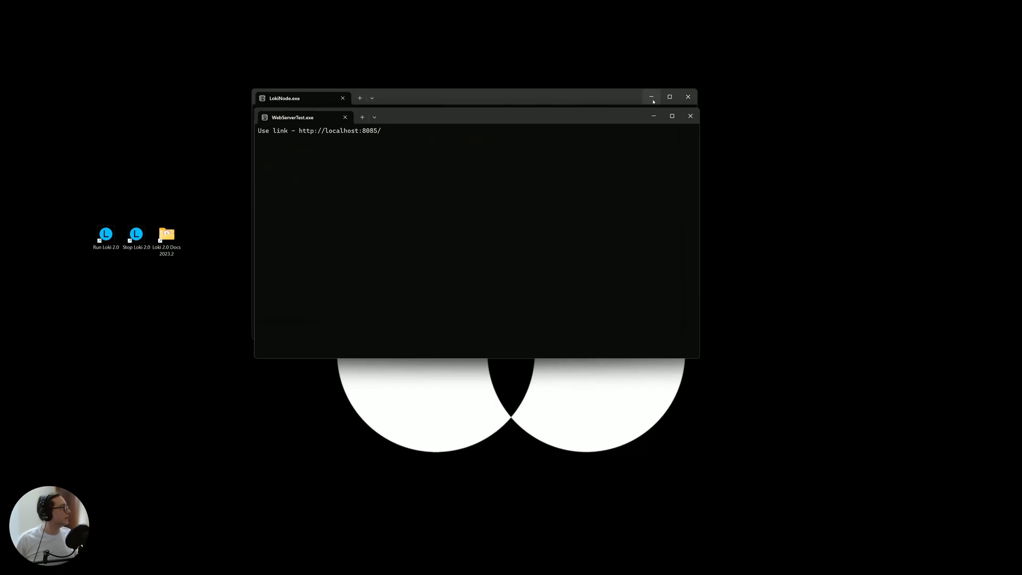
left_click(652, 99)
left_click_drag(409, 118, 349, 59)
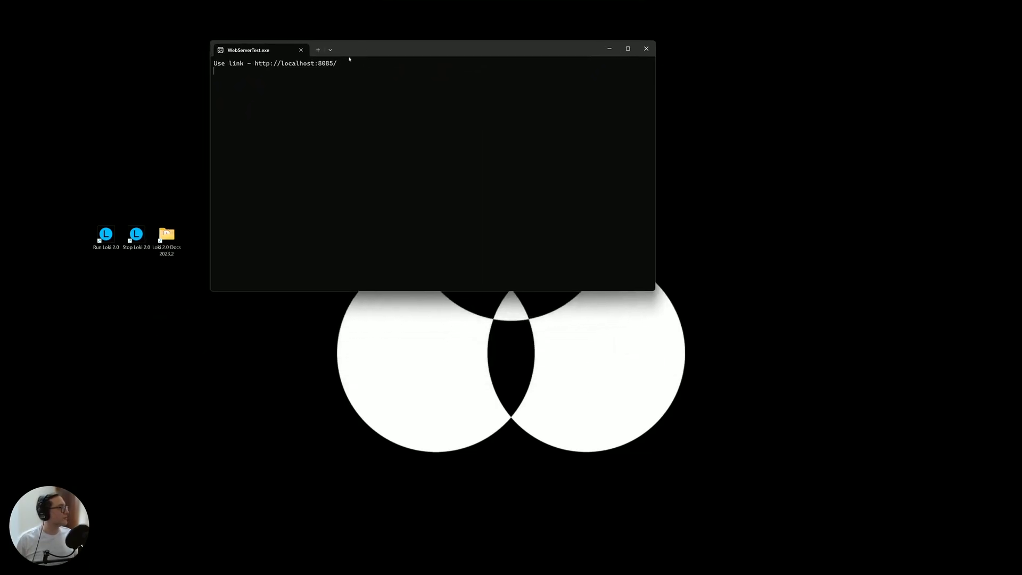
left_click(296, 65, "ctrl")
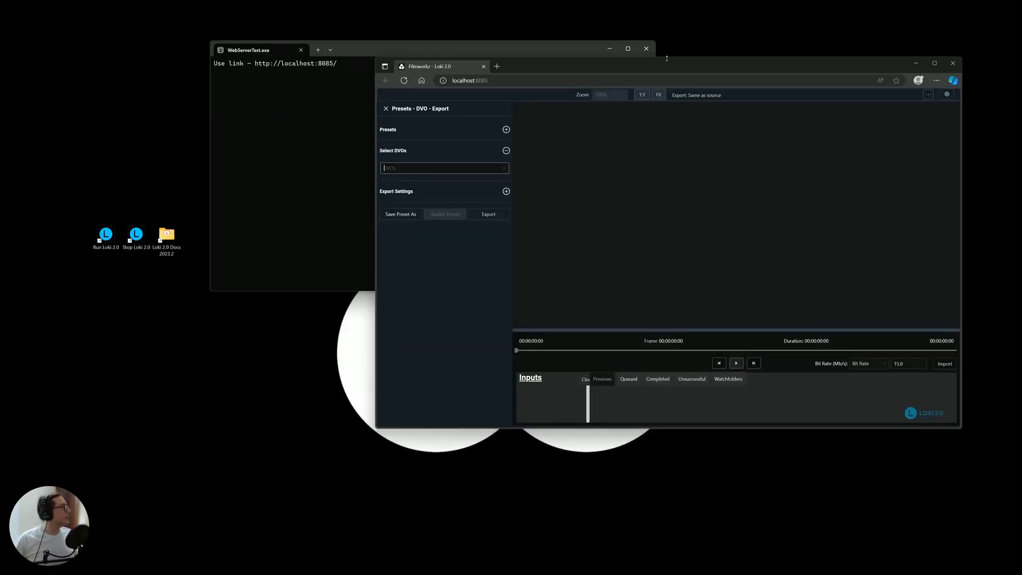
double_click(678, 69)
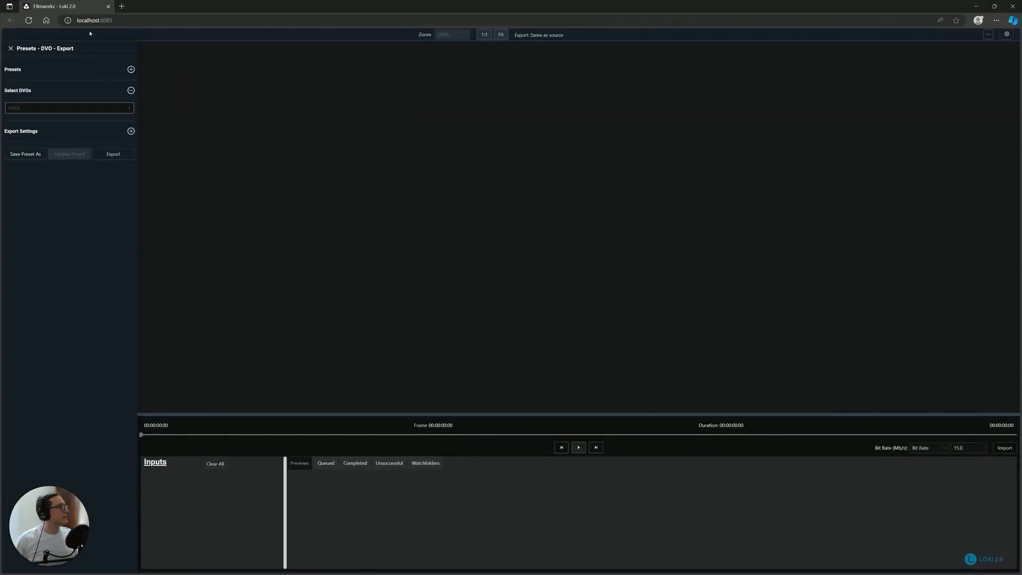
left_click(28, 20)
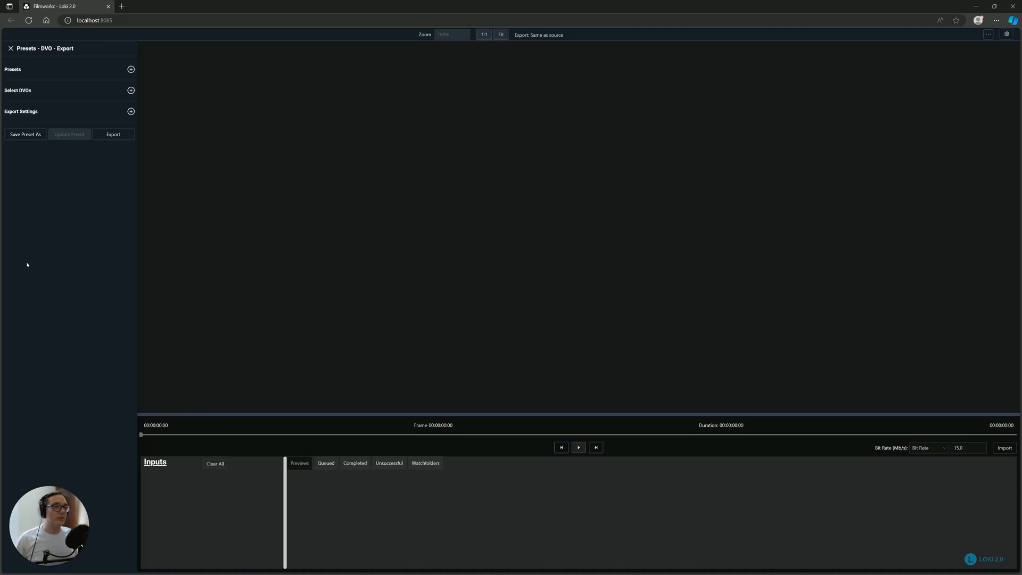
- Import the INA_HighGrain clip from the arquivos/2019_Phoenix/velvet folder on the F: drive
left_click(995, 449)
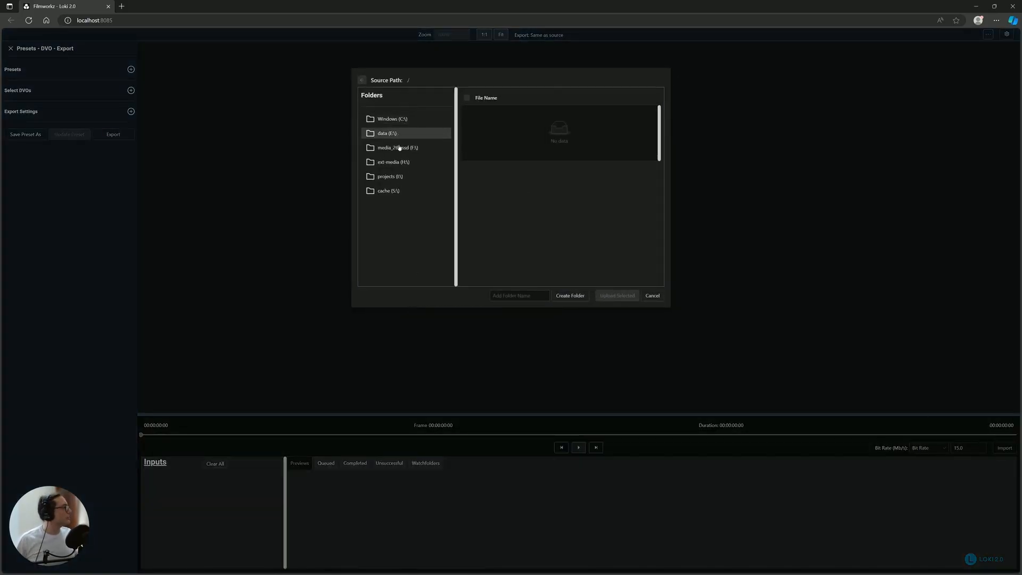
left_click(395, 148)
left_click(396, 121)
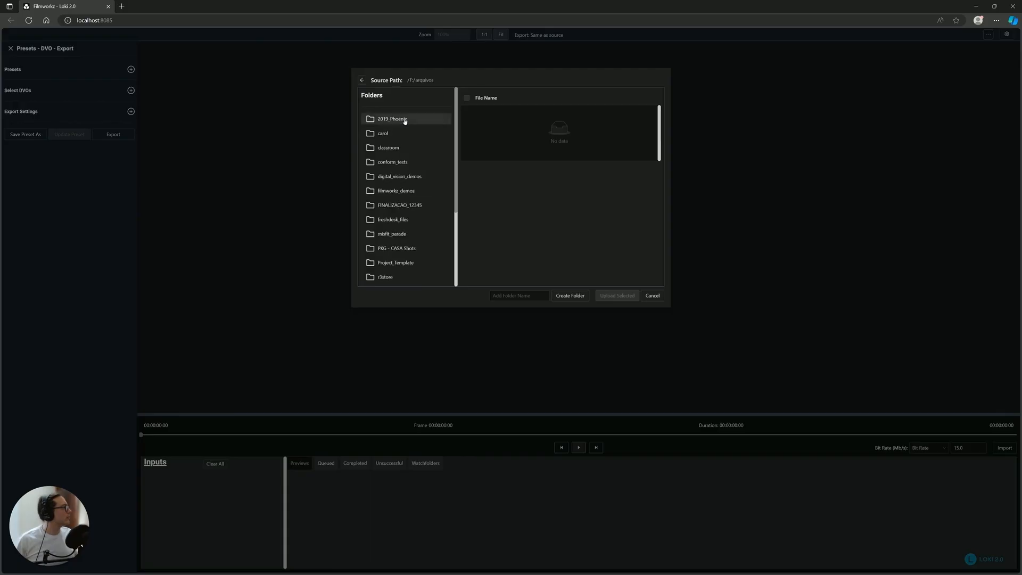
left_click(399, 119)
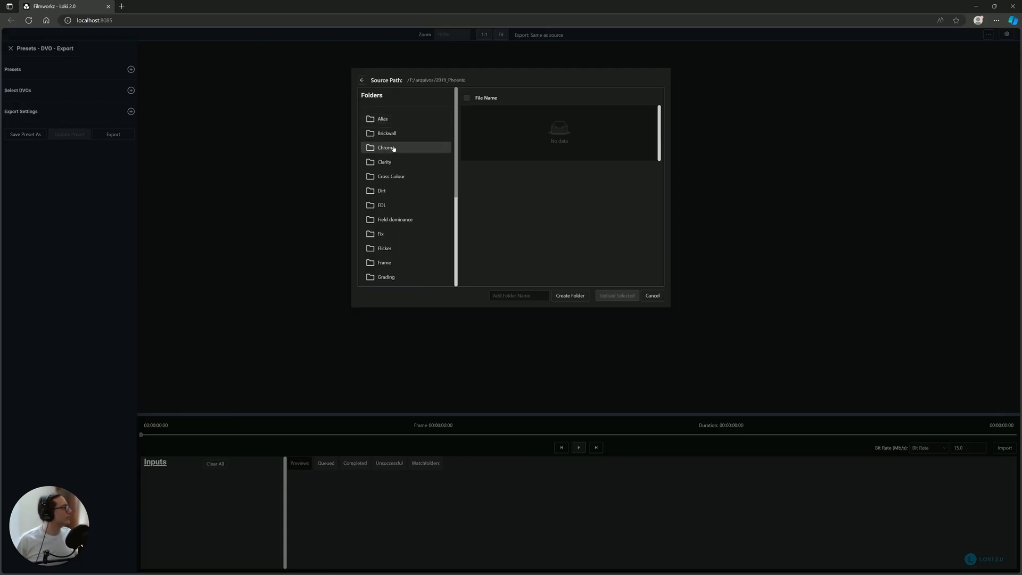
scroll(398, 213, "down", 3)
left_click(388, 248)
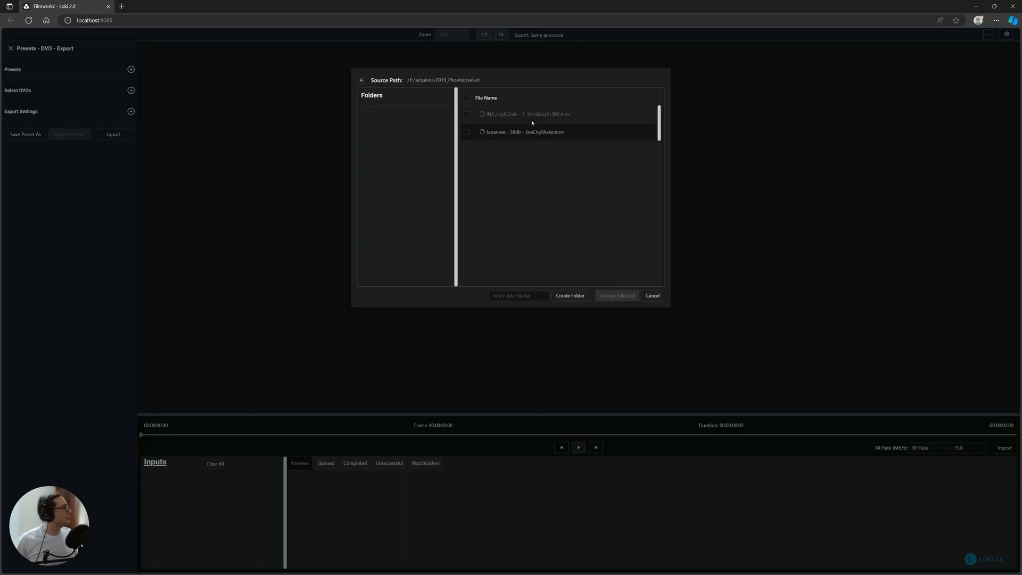
double_click(527, 116)
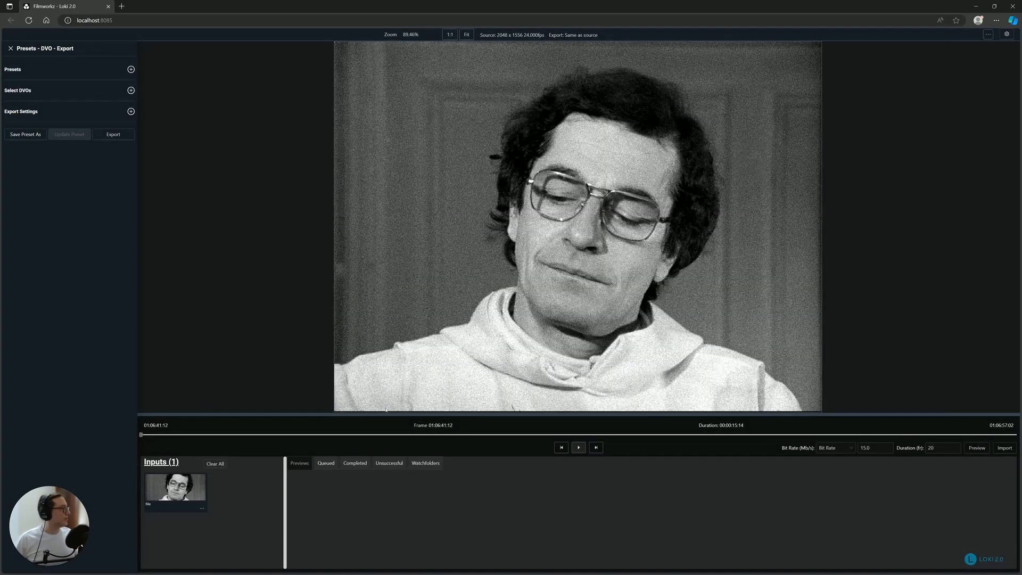
- Scrub through the imported clip and park the playhead at 01:06:43:09
left_click(406, 435)
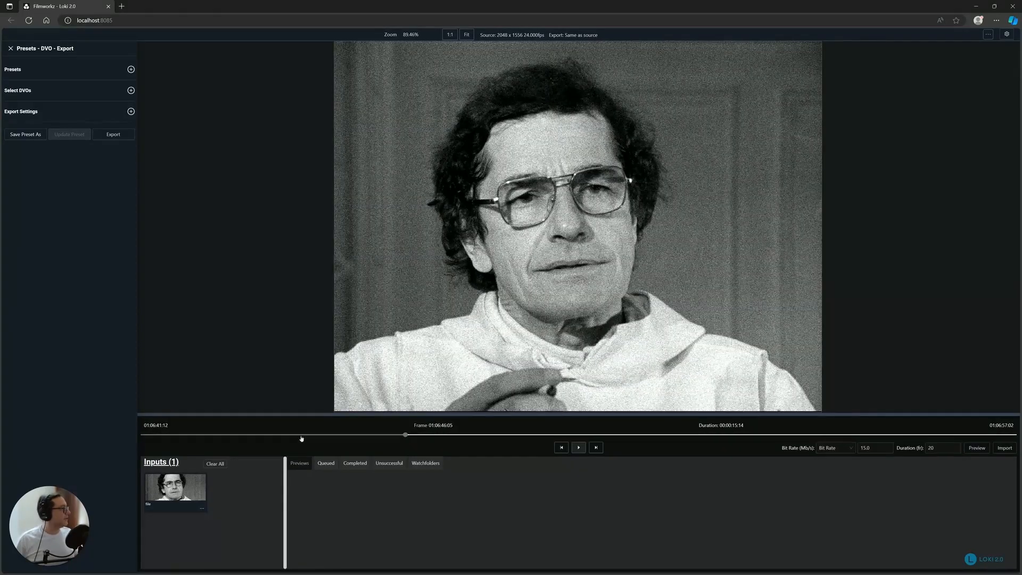
left_click(626, 435)
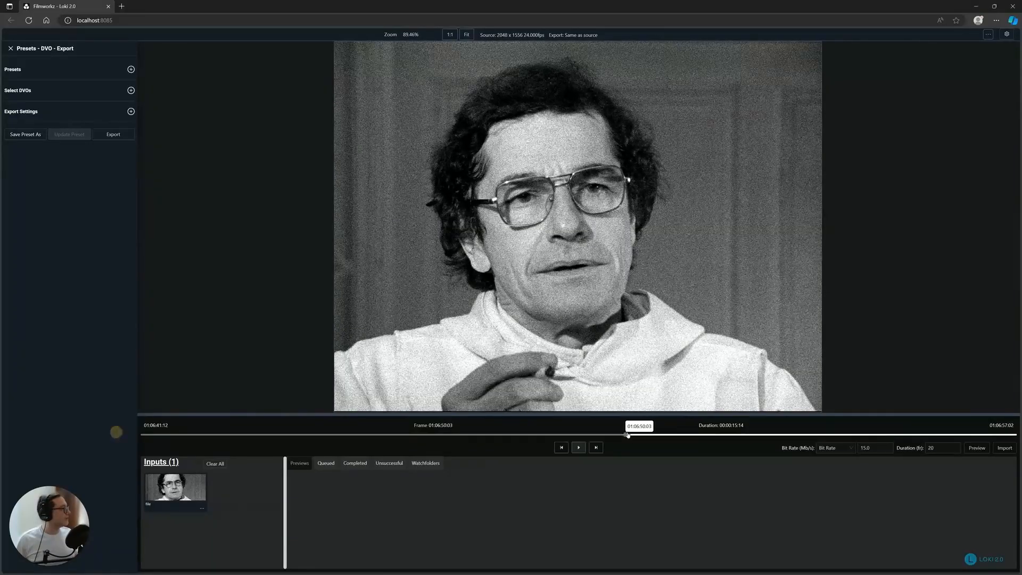
left_click(245, 435)
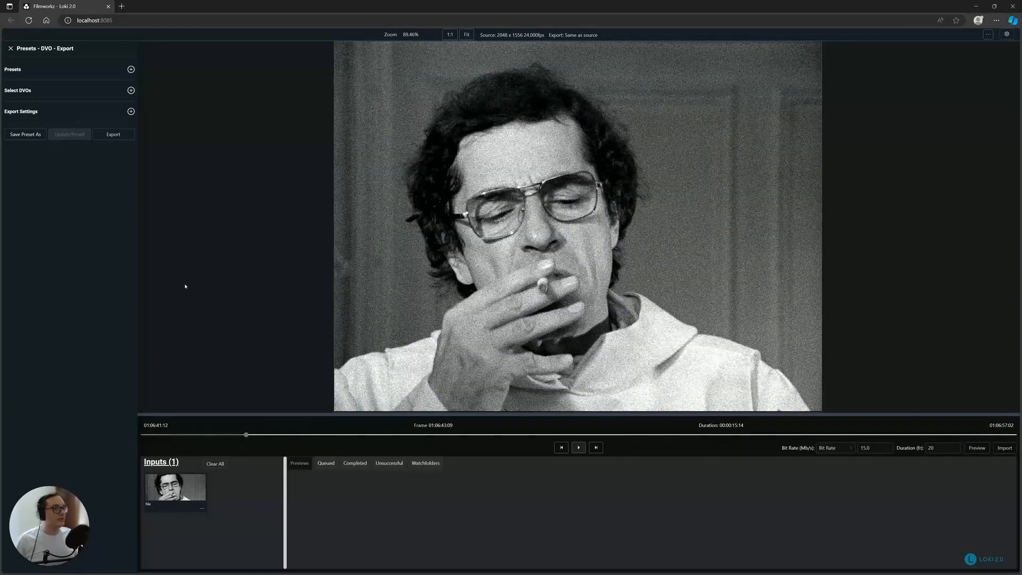
- Generate a preview of the clip with CRF Index 20 and a duration of 100 frames
left_click(835, 448)
left_click(840, 473)
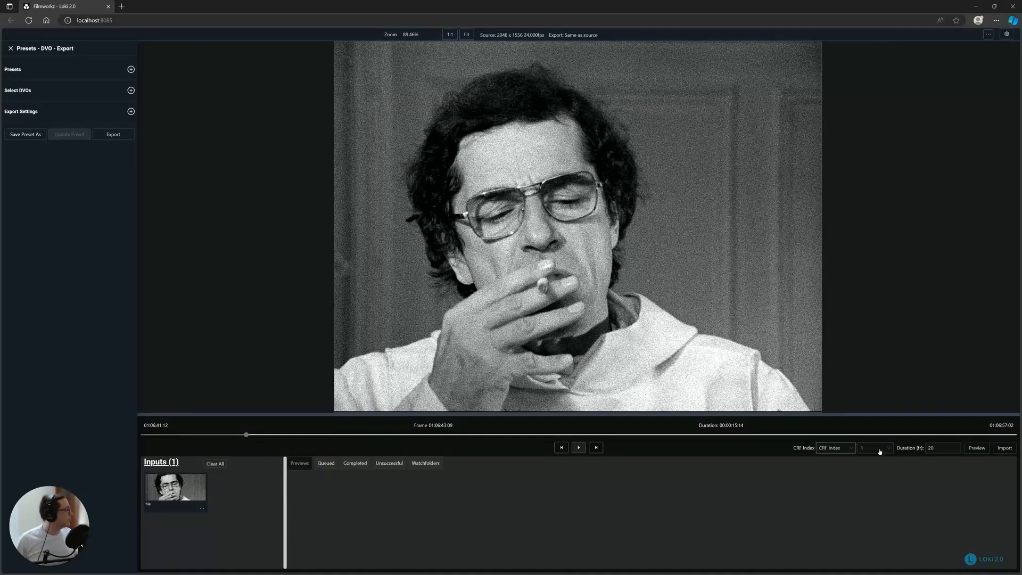
left_click(886, 450)
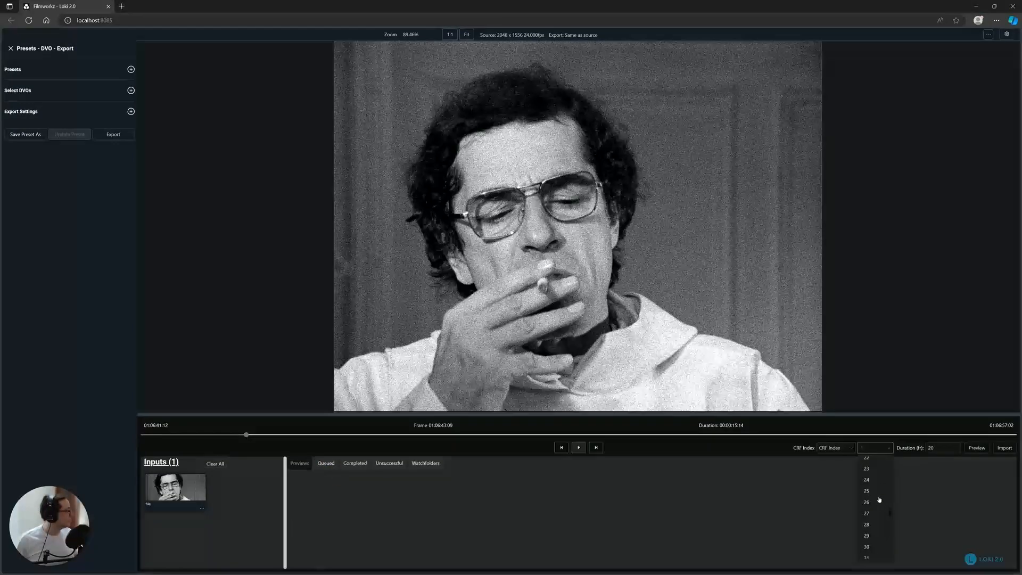
scroll(879, 508, "up", 2)
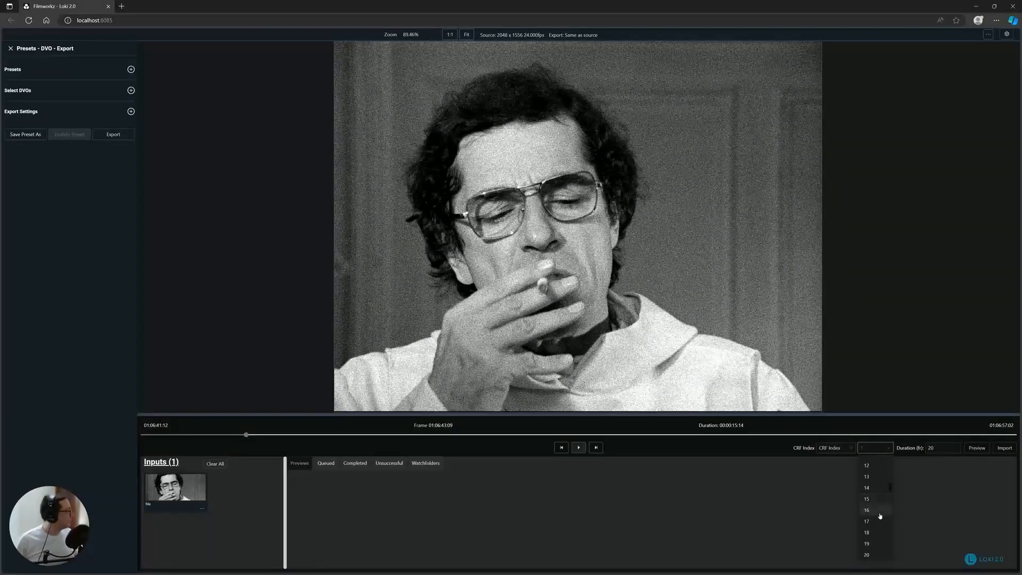
left_click(869, 554)
left_click_drag(947, 450, 904, 454)
type("100")
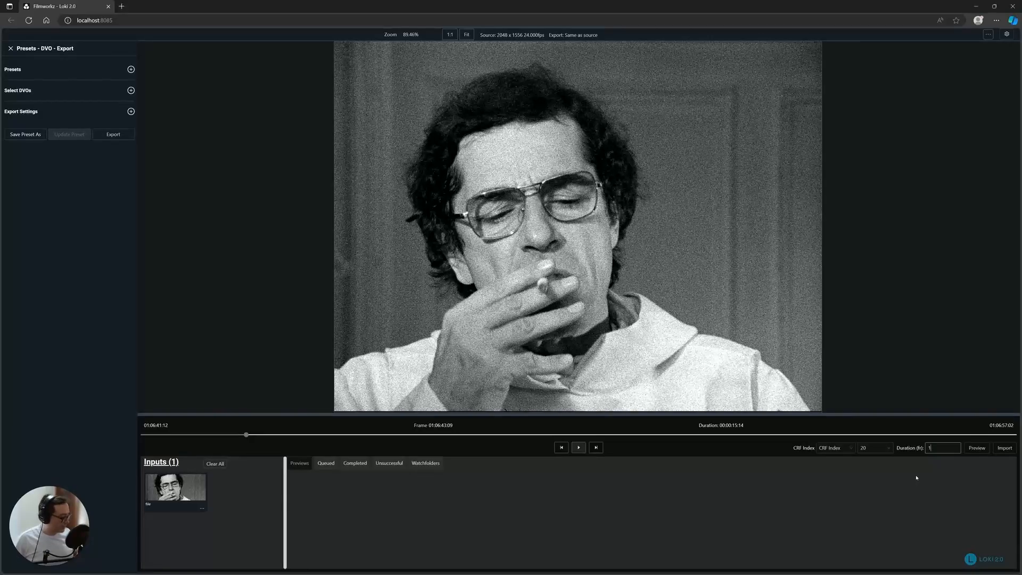
left_click(975, 449)
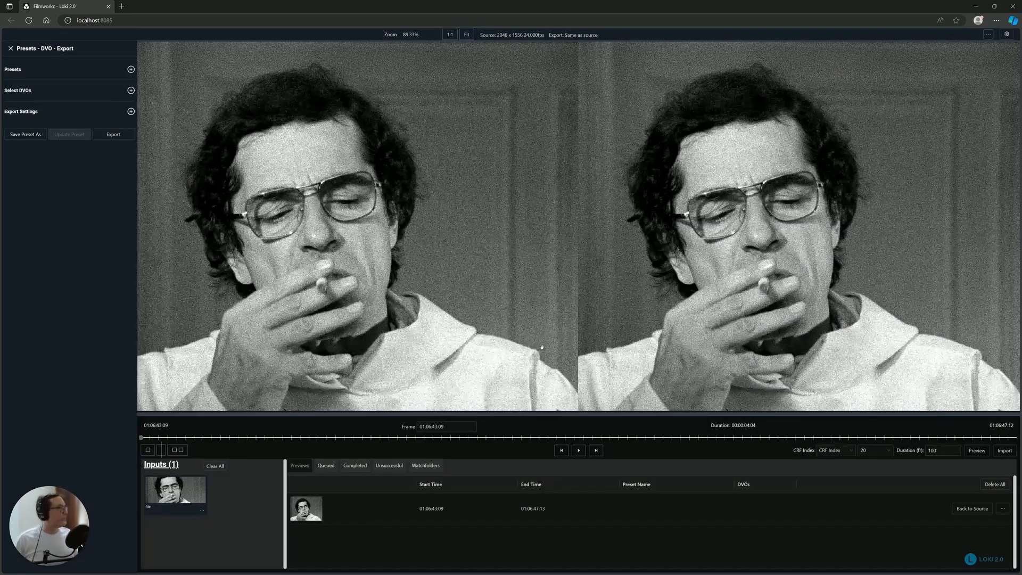
- Switch the preview to the single view, play it up to 01:06:44:12 and examine the grain on the man's face
scroll(539, 281, "down", 5)
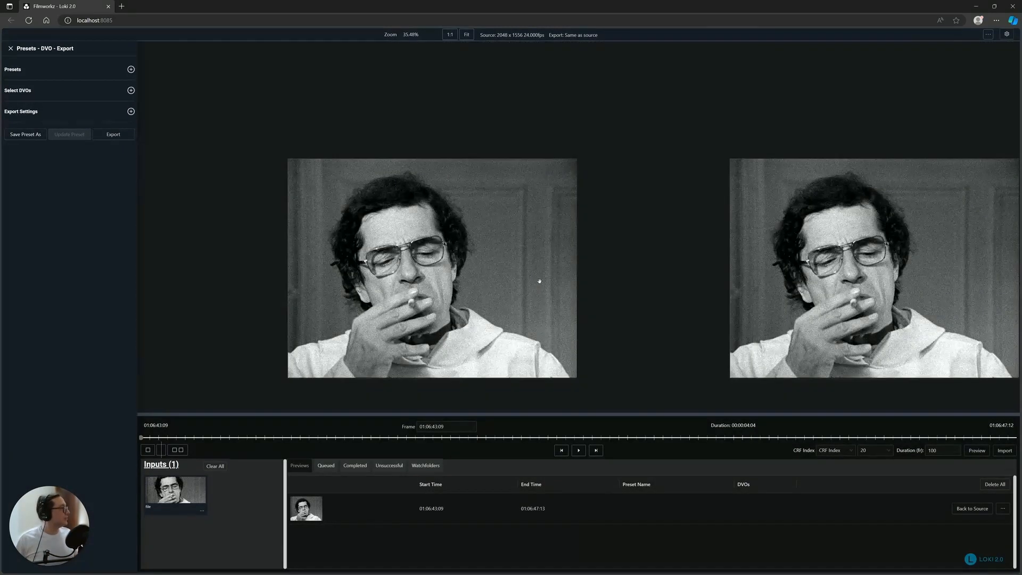
left_click_drag(539, 281, 479, 239)
scroll(479, 242, "up", 2)
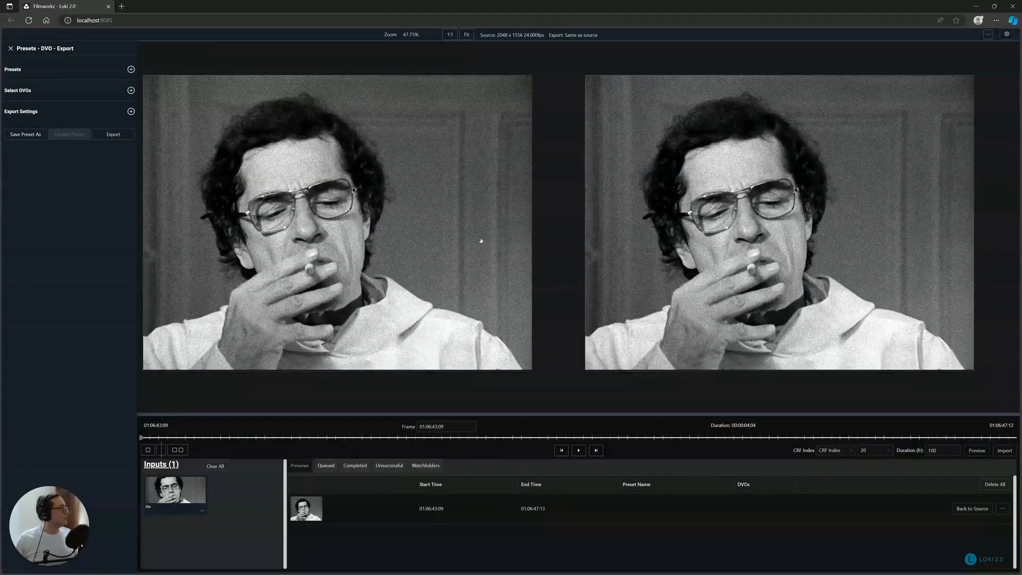
scroll(481, 241, "up", 1)
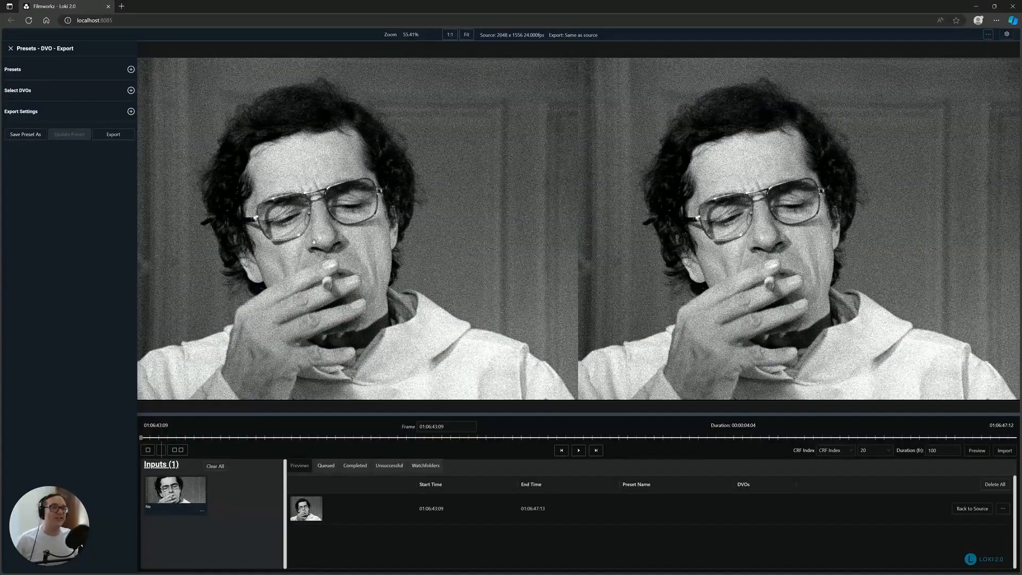
left_click(148, 451)
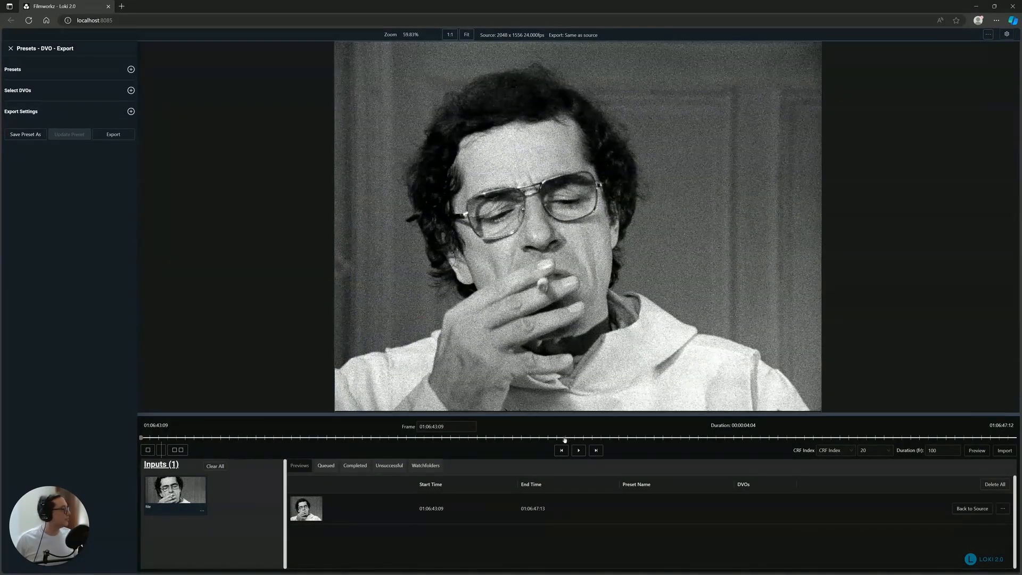
left_click(579, 451)
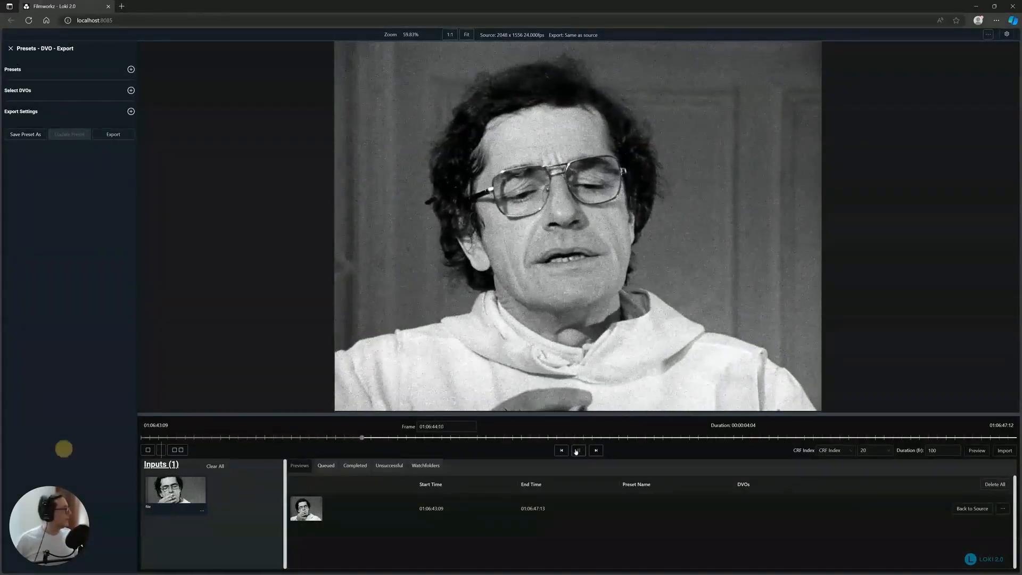
left_click(576, 451)
scroll(541, 248, "up", 3)
scroll(541, 248, "up", 2)
scroll(559, 234, "down", 5)
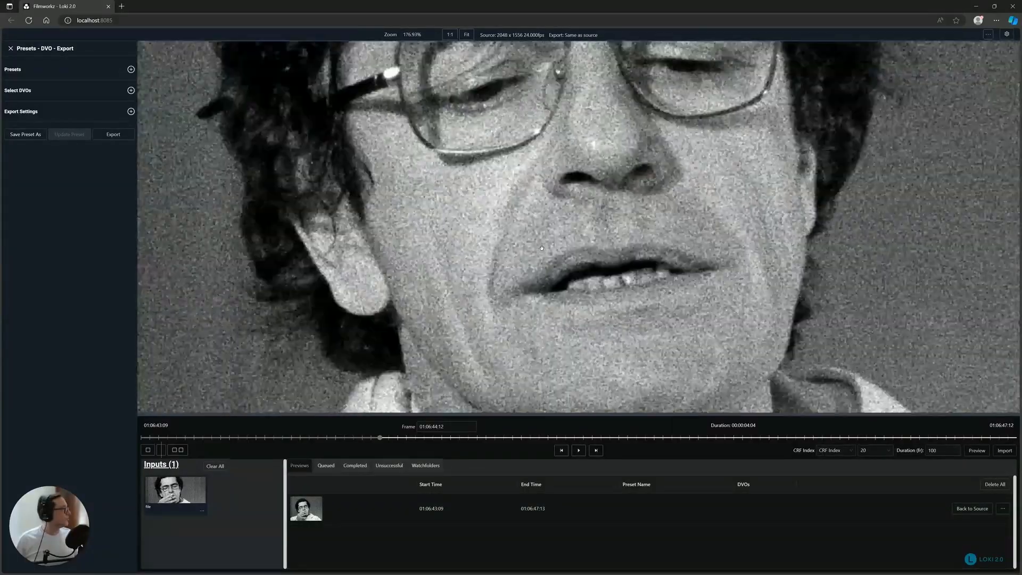
left_click_drag(538, 188, 594, 229)
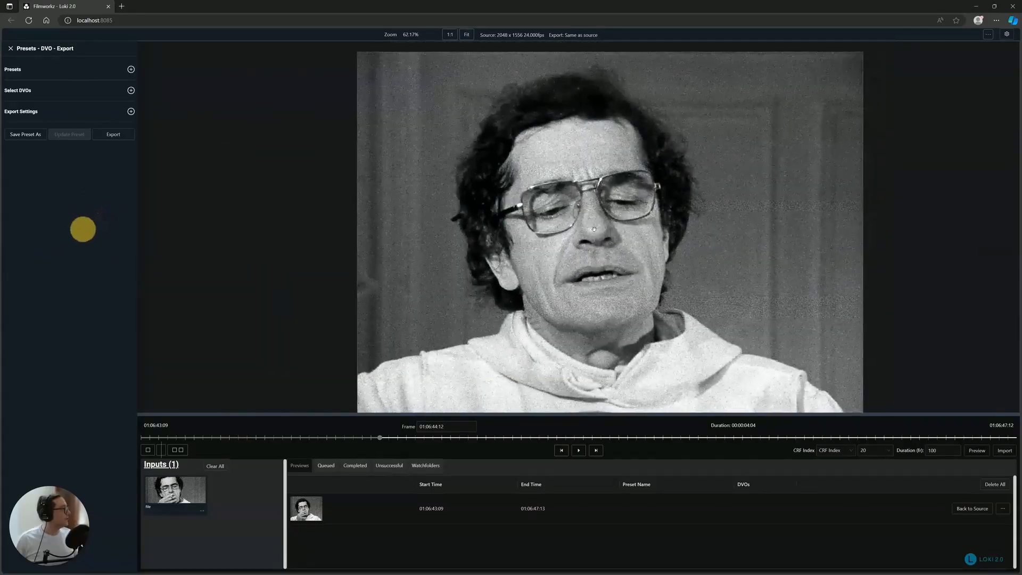
- Add the DVO Velvet effect from the DVO Video Pack and review its default parameters
left_click(28, 91)
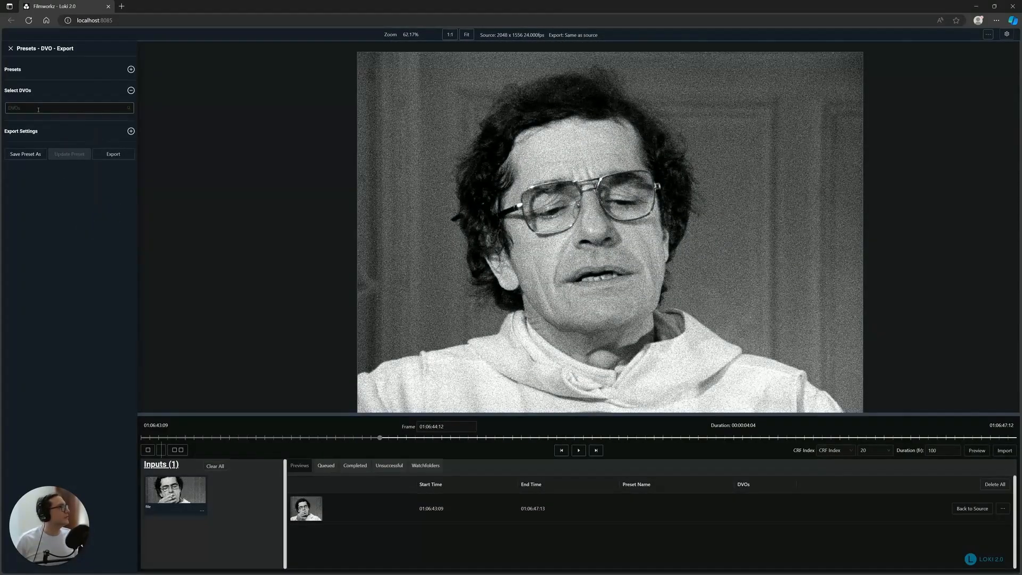
left_click(28, 108)
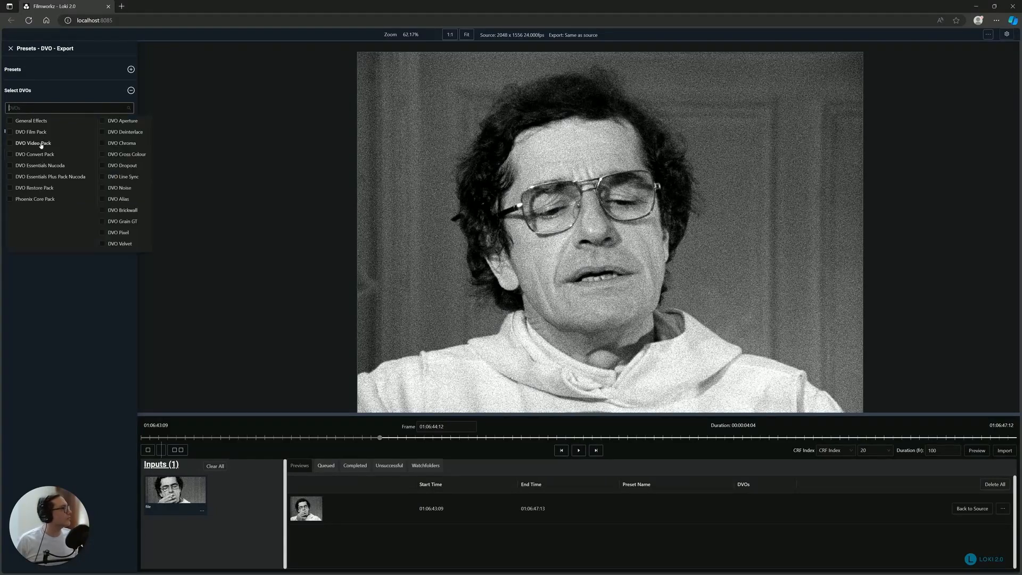
mouse_move(41, 146)
left_click(132, 244)
left_click(21, 125)
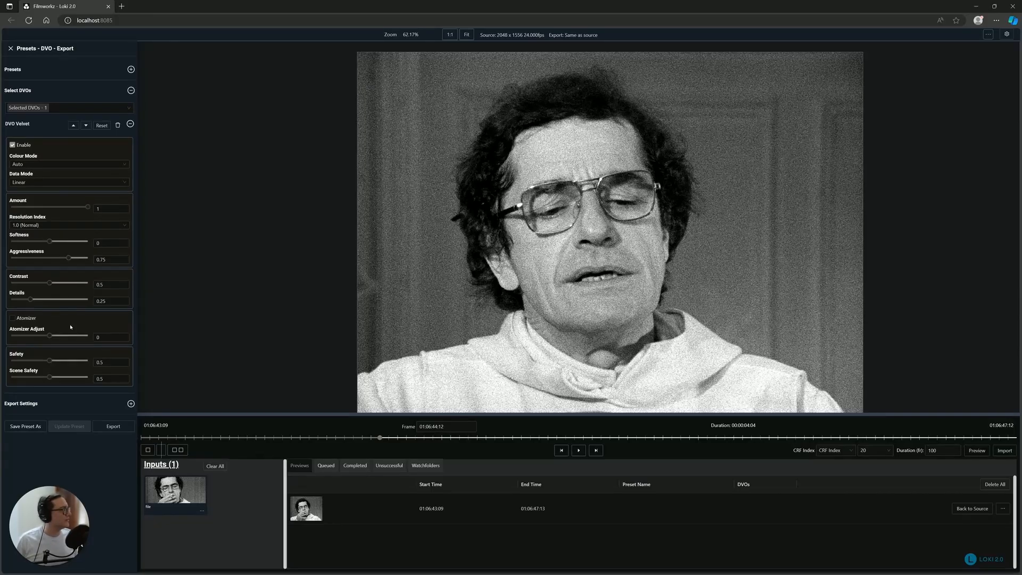
left_click(29, 126)
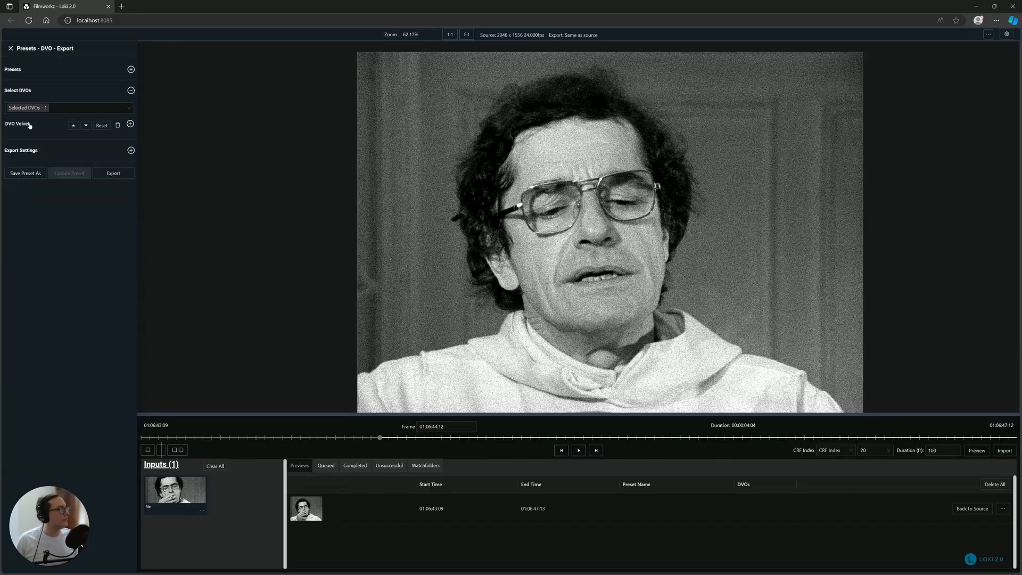
- Generate a preview of the clip with DVO Velvet applied and a duration of 50 frames
double_click(933, 451)
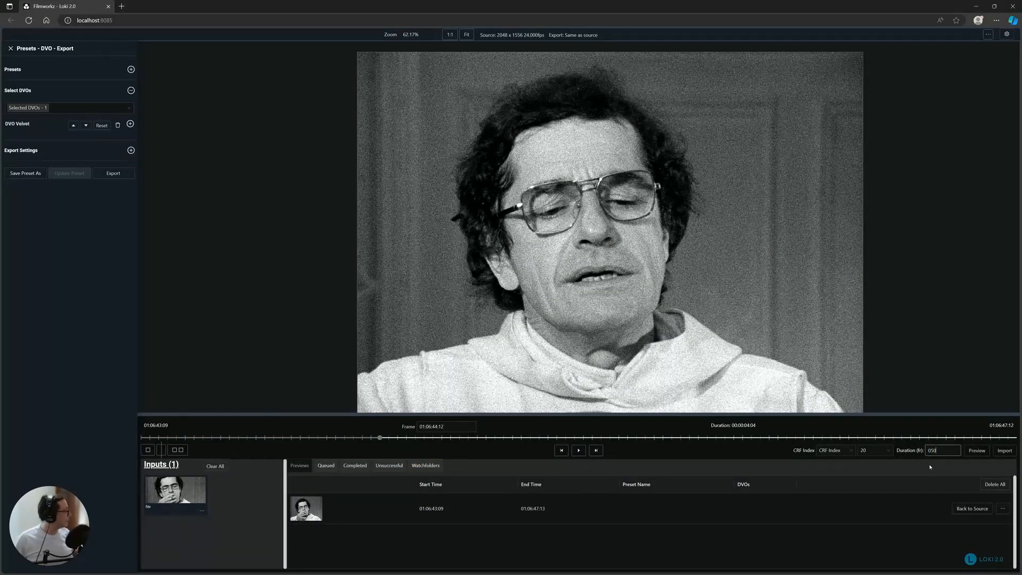
type("5")
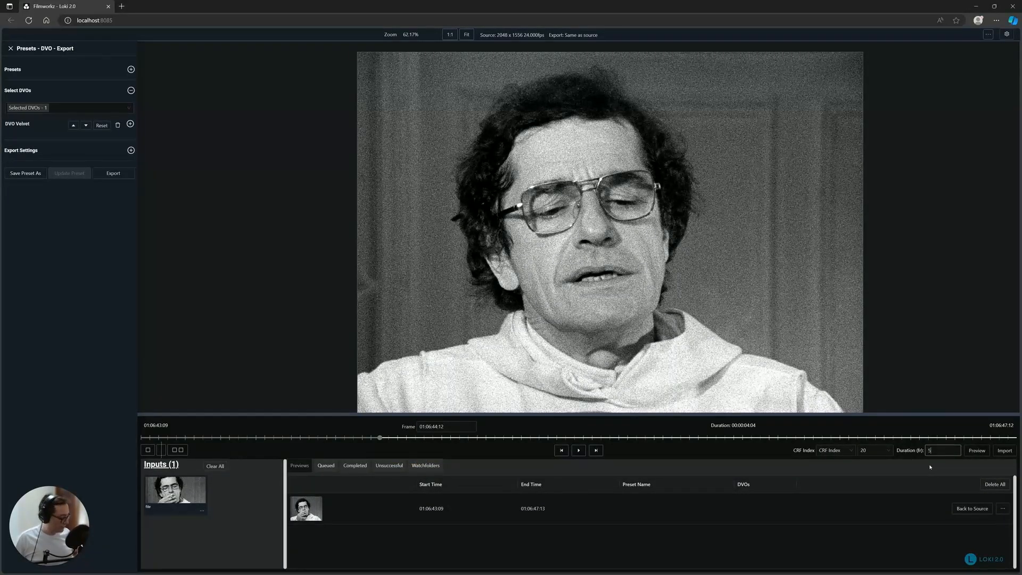
left_click(977, 451)
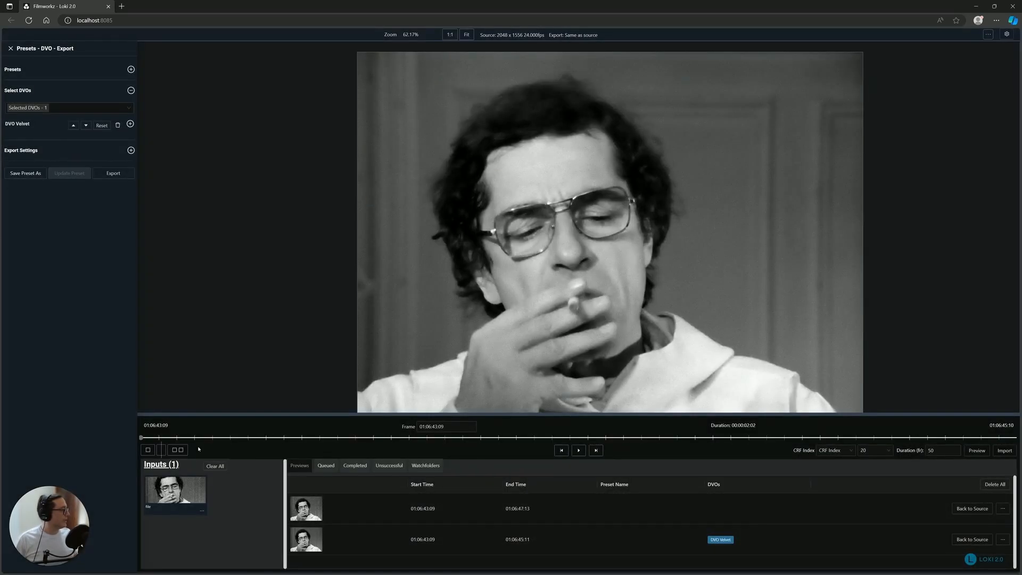
- Compare the original and DVO Velvet preview side by side, then in split view, playing it and moving the divider across the man's face
left_click(178, 450)
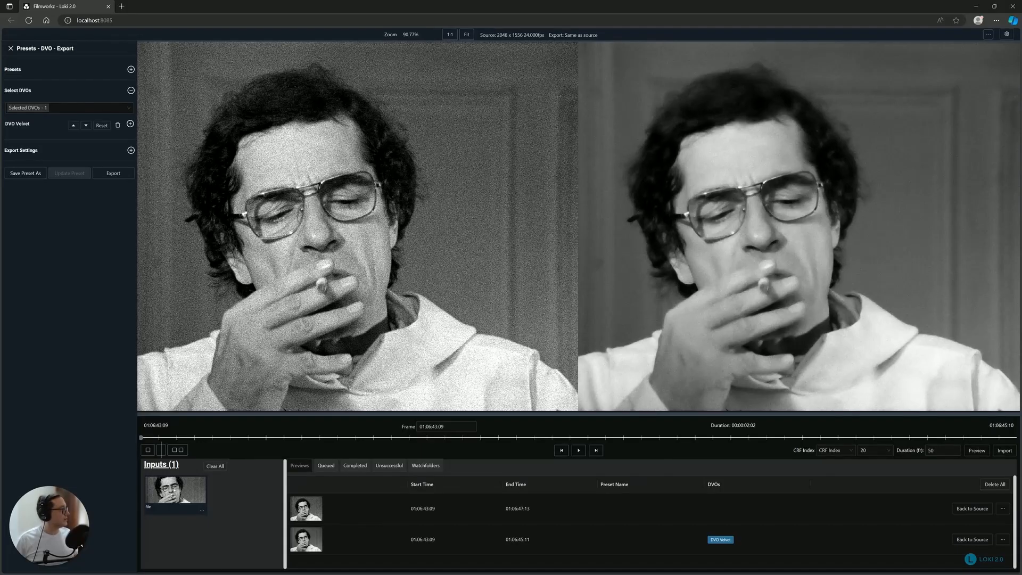
left_click(161, 450)
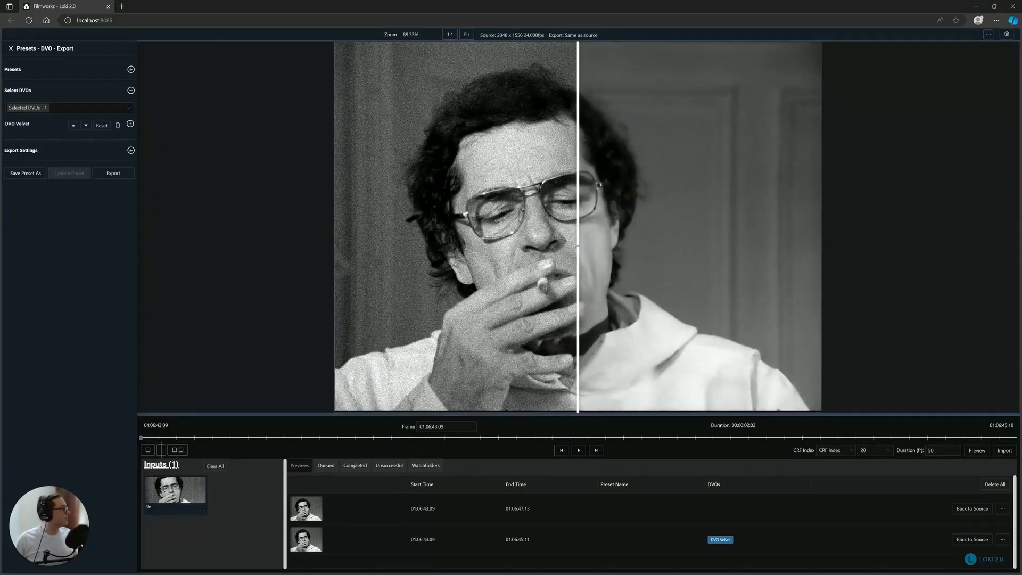
left_click_drag(579, 247, 557, 254)
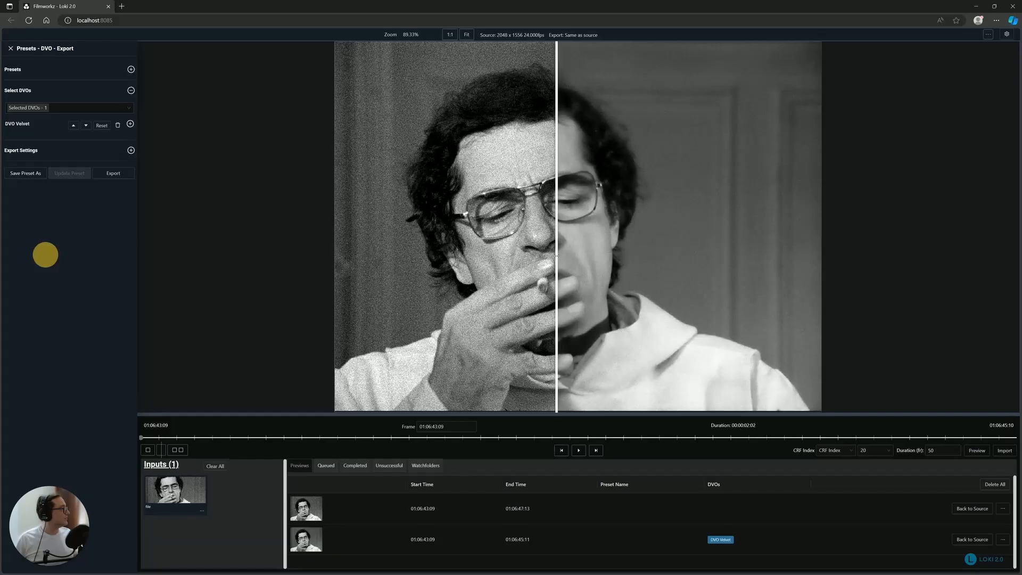
left_click(584, 453)
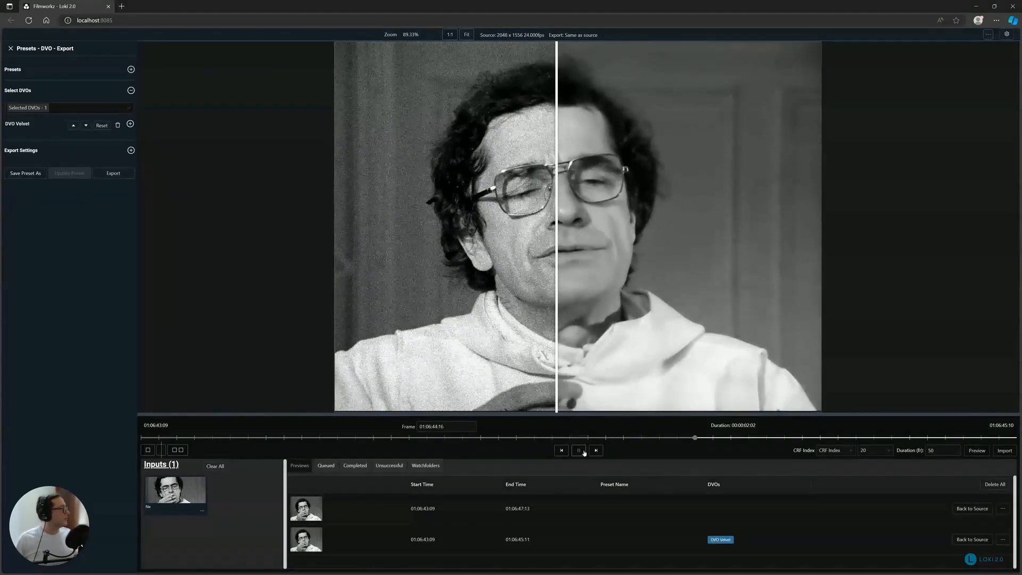
left_click(584, 453)
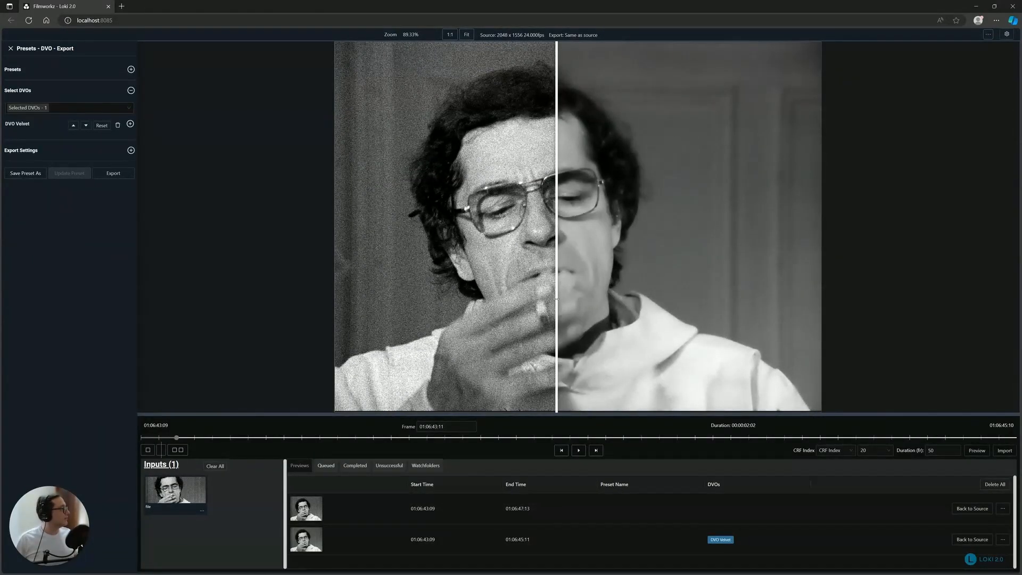
mouse_move(556, 299)
left_mouse_down()
mouse_move(479, 296)
mouse_move(734, 293)
mouse_move(388, 290)
mouse_move(639, 286)
mouse_move(495, 292)
mouse_move(548, 293)
left_mouse_up()
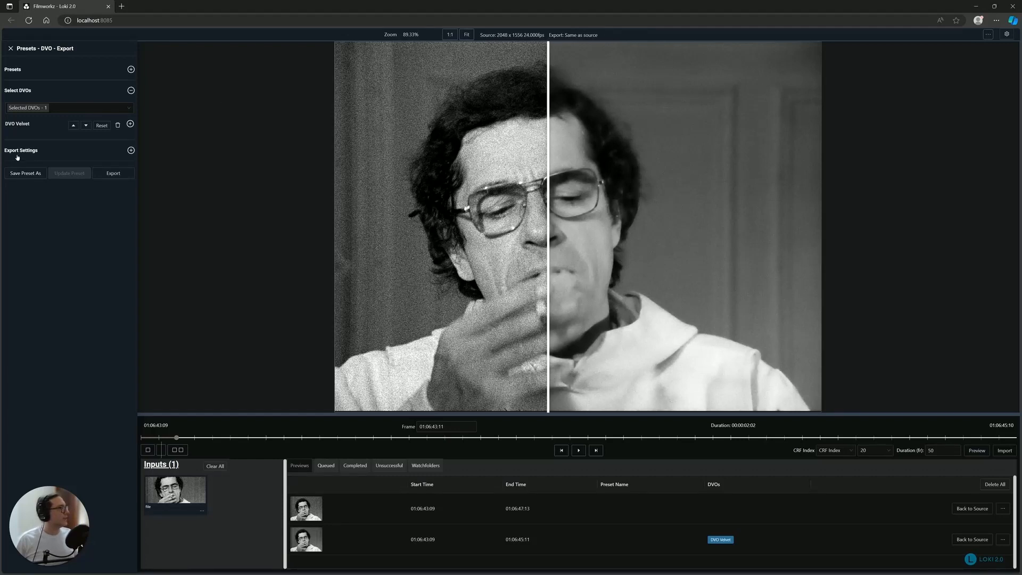
- Set the output folder in the export settings to S:/loki_2/processed/
left_click(18, 151)
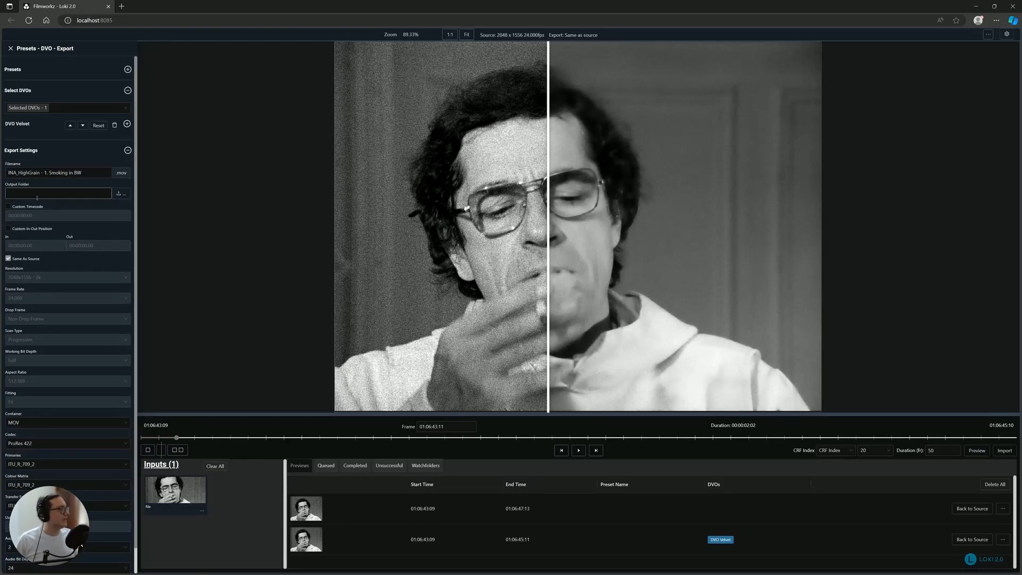
left_click(122, 193)
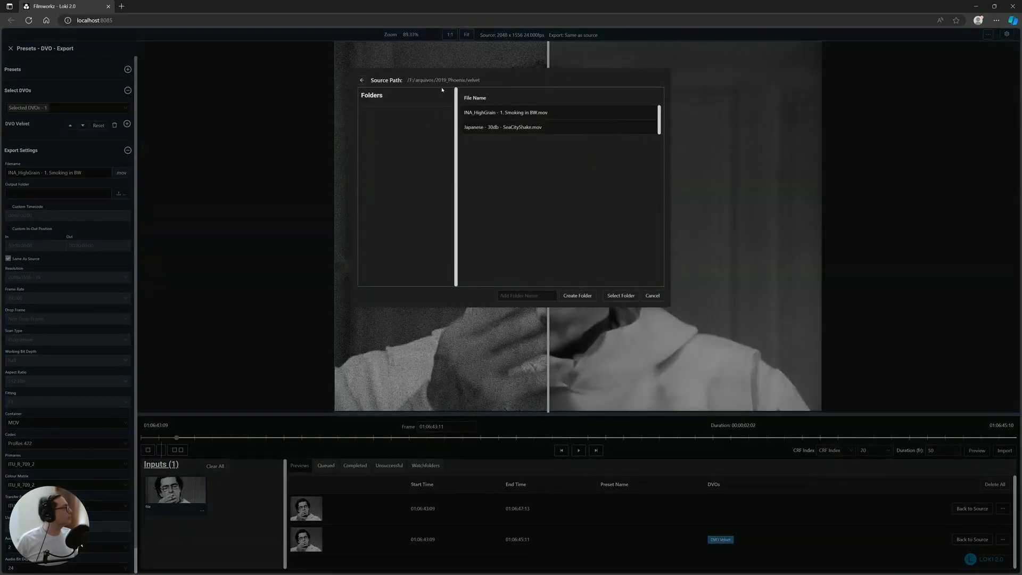
left_click(409, 81)
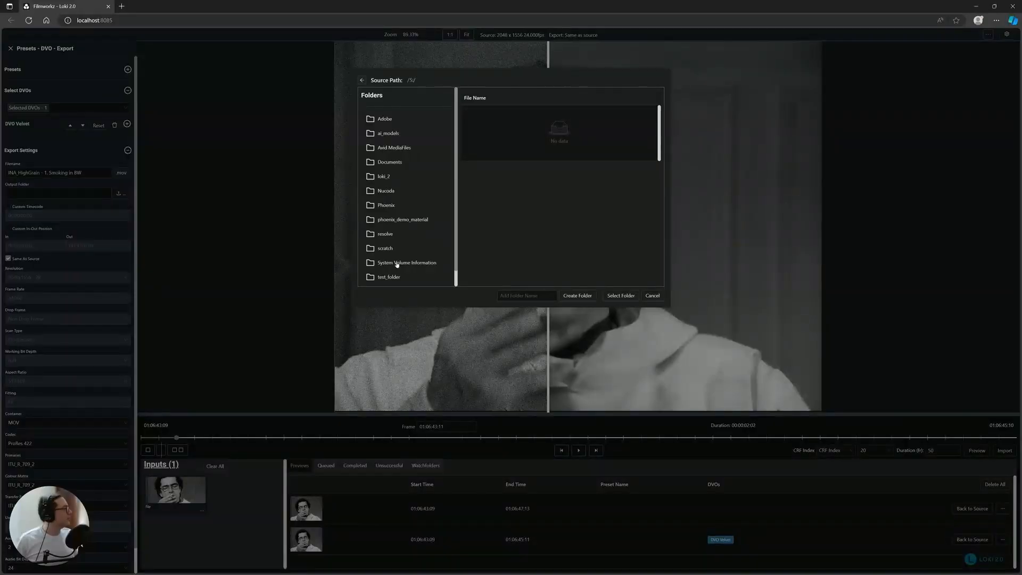
left_click(391, 176)
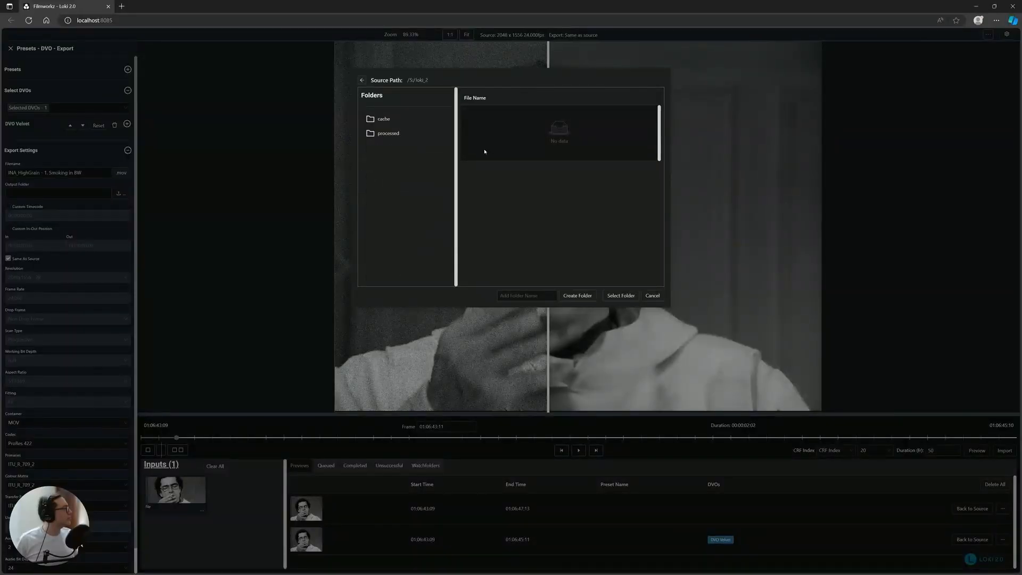
left_click(388, 133)
left_click(619, 296)
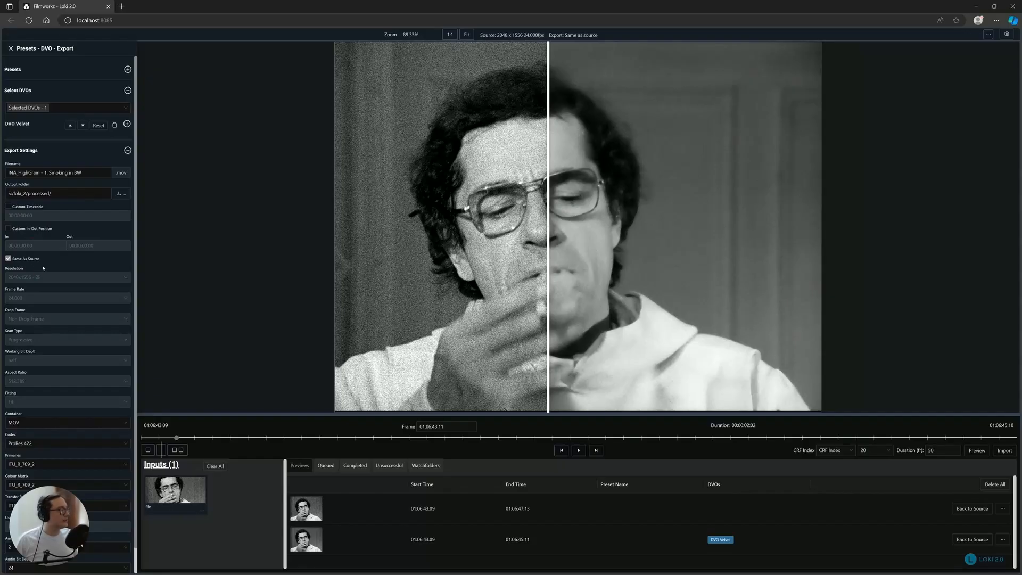
- Submit the export with settings the same as the source, in MOV ProRes 422, check the job queue and close the export summary
scroll(83, 398, "down", 1)
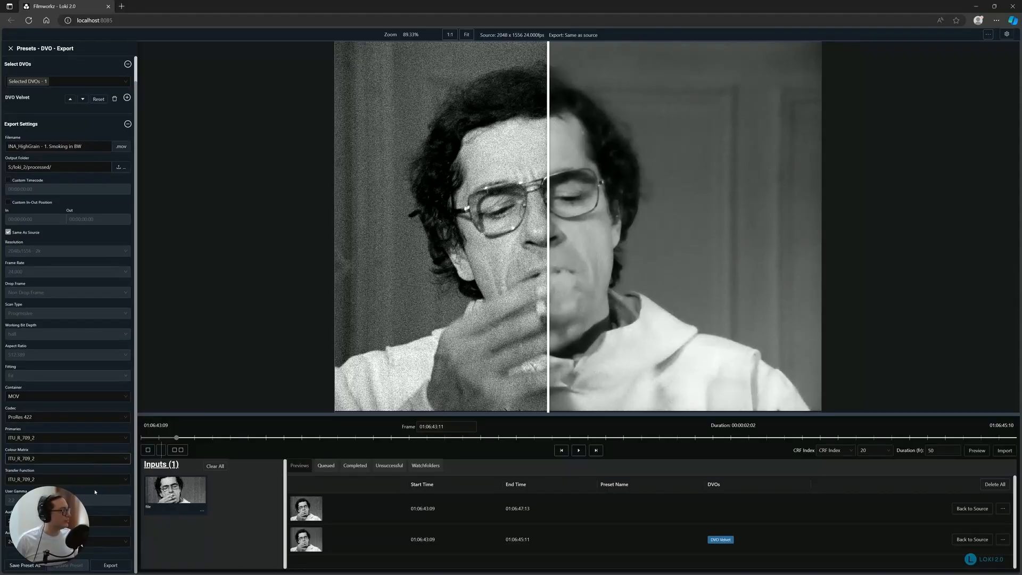
left_click(116, 568)
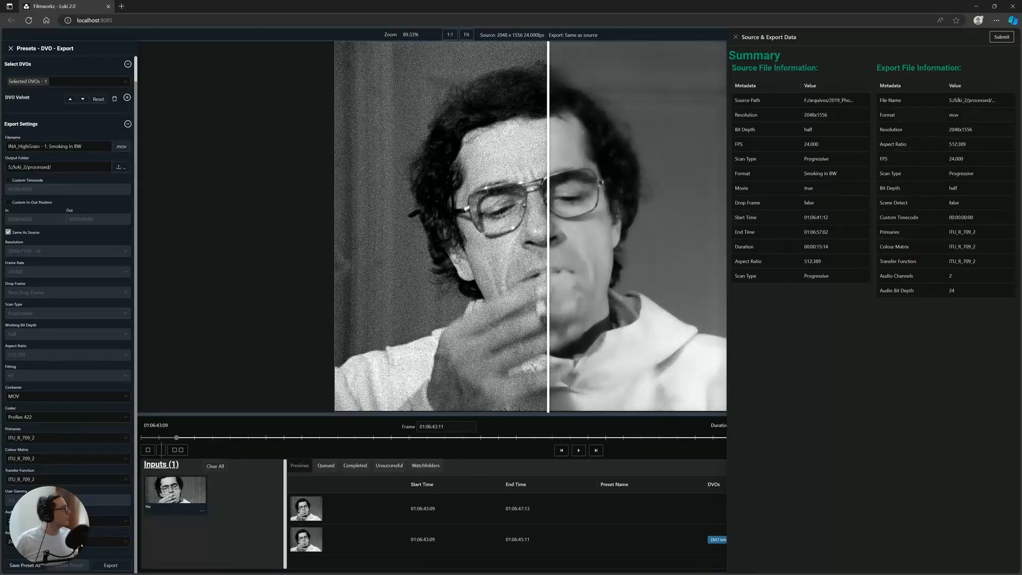
left_click(1001, 40)
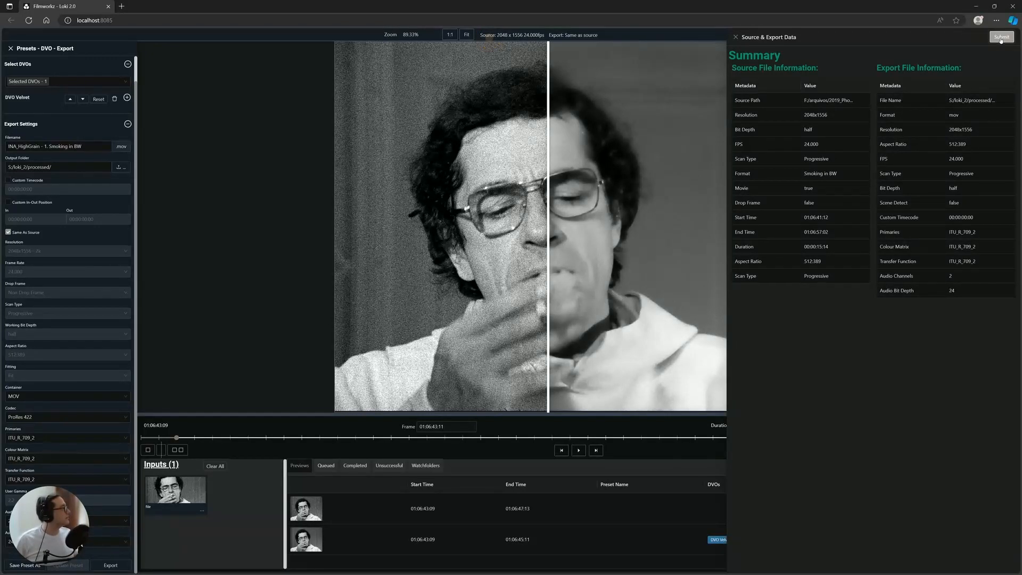
left_click(326, 466)
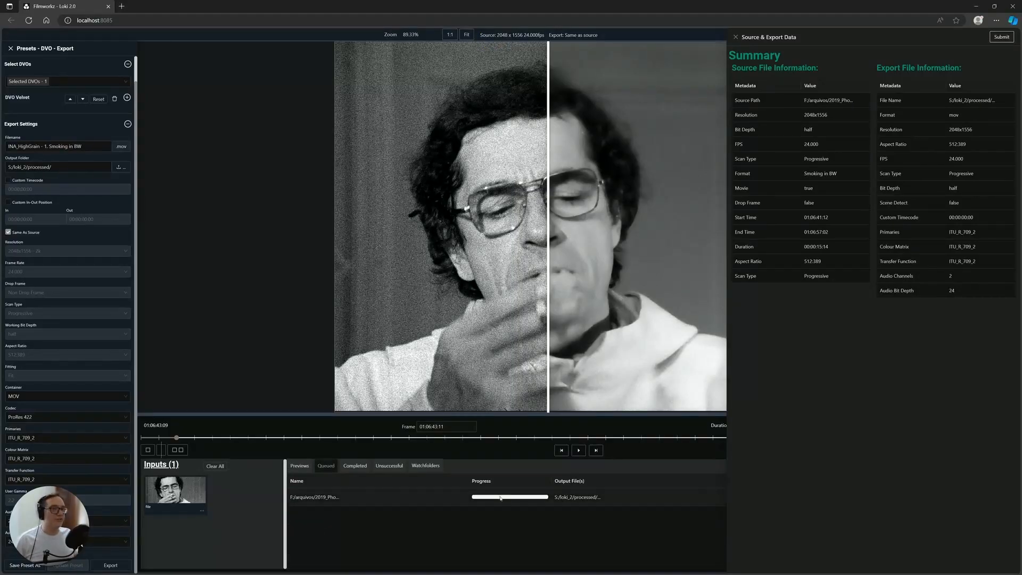
left_click(735, 37)
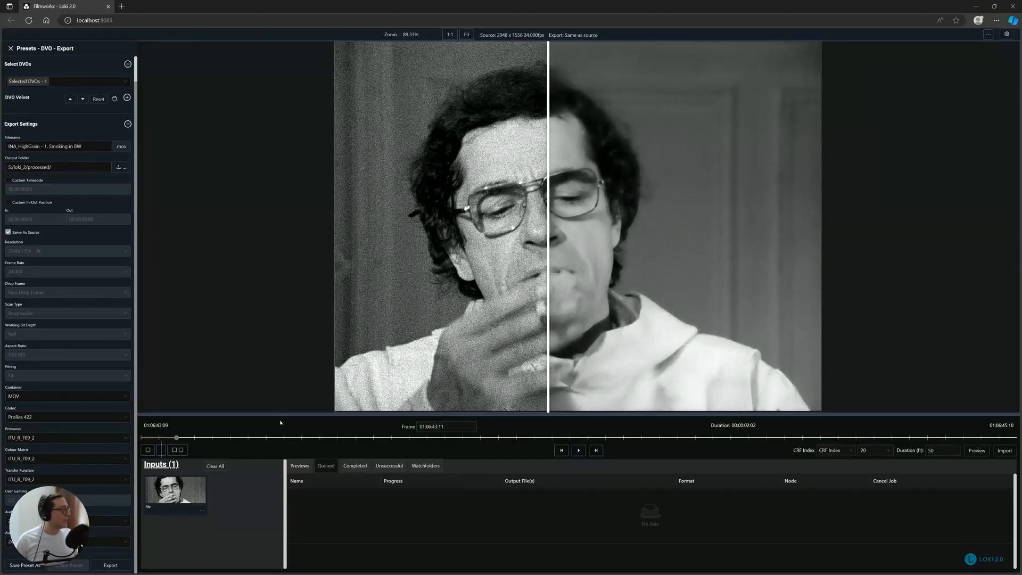
- Switch to File Explorer and open the loki_2\processed folder on the cache (S:) drive
key("alt+Tab")
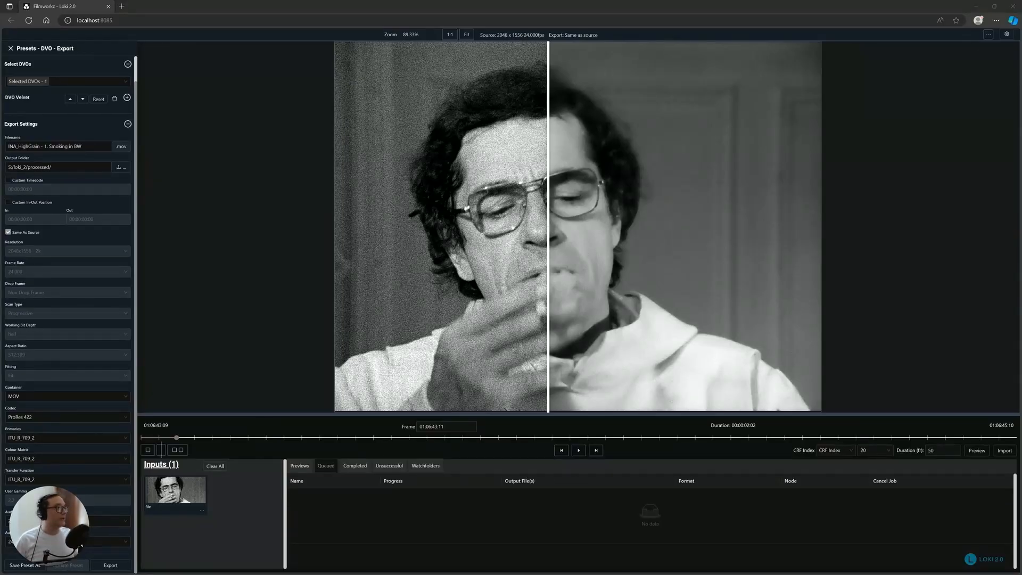
left_click_drag(0, 80, 639, 121)
left_click(477, 242)
double_click(477, 243)
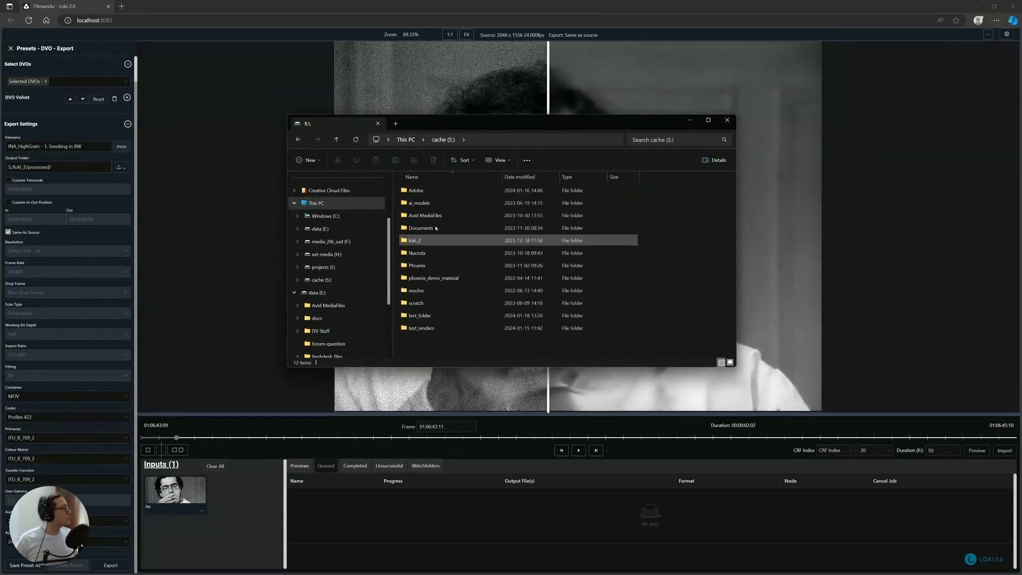
double_click(426, 329)
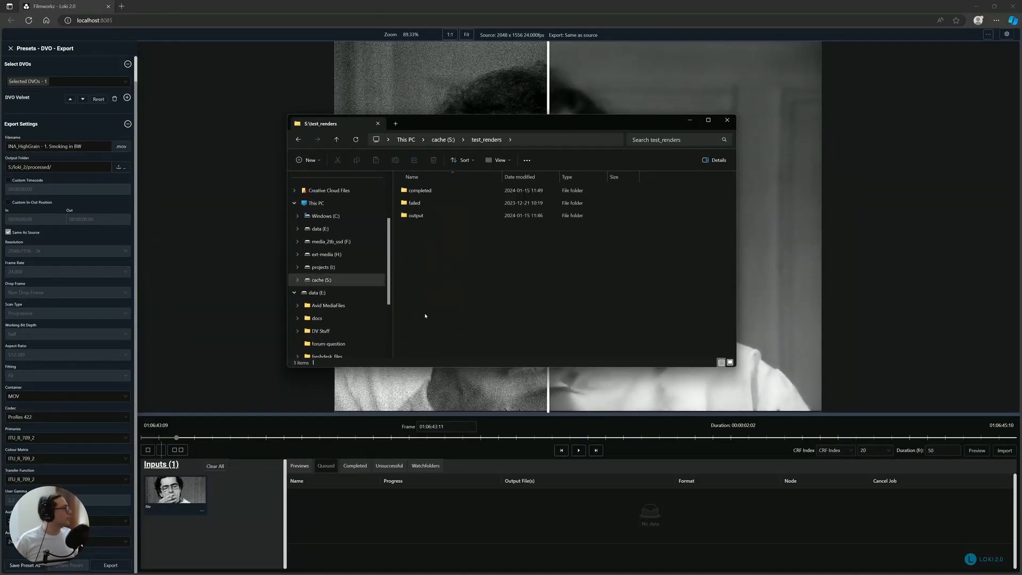
left_click(443, 140)
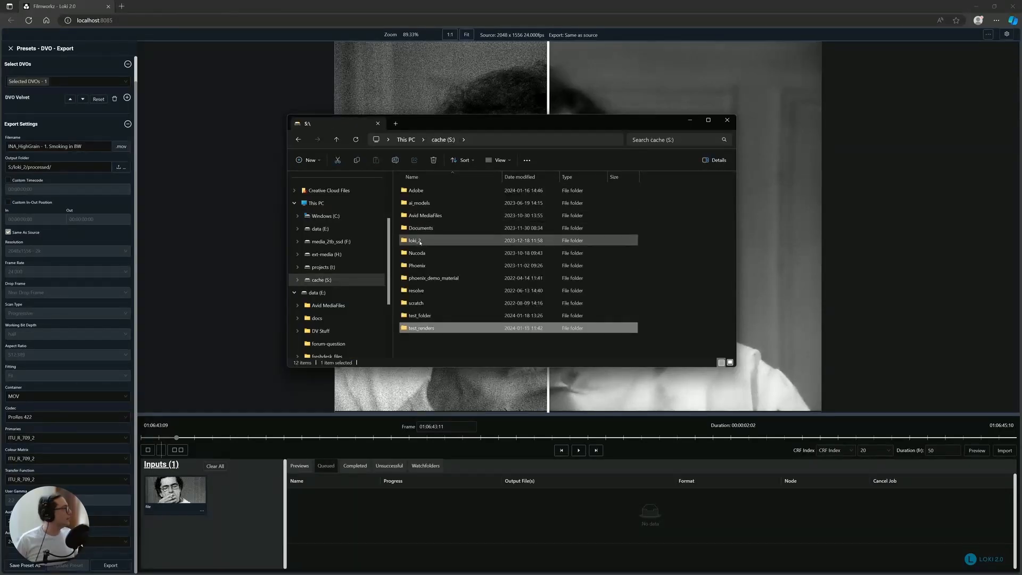
double_click(423, 239)
double_click(420, 204)
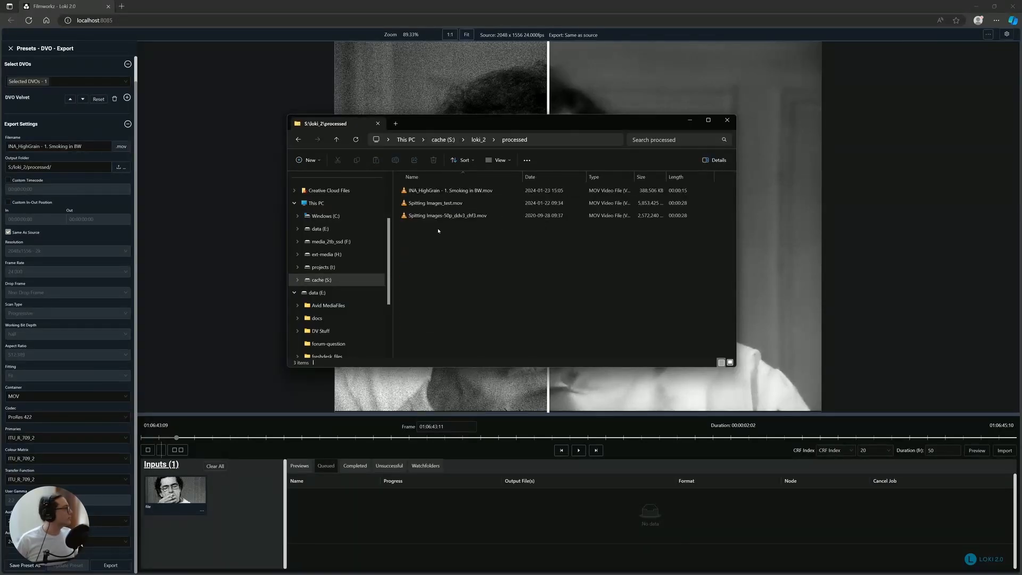
- Open the exported INA_HighGrain - 1. Smoking in BW.mov in Switch and play it up to 01:06:47:05
right_click(481, 196)
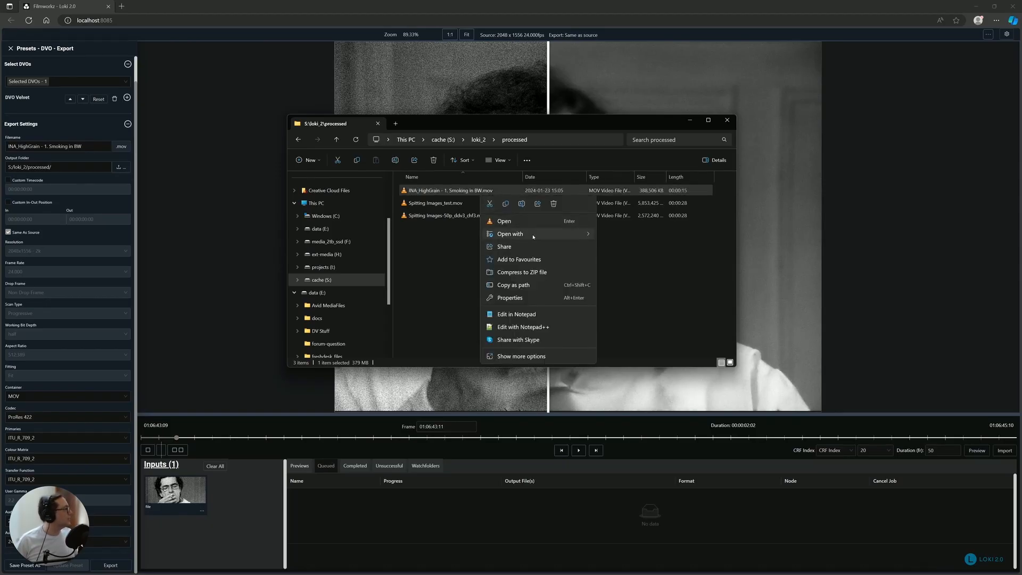
mouse_move(524, 234)
left_click(638, 299)
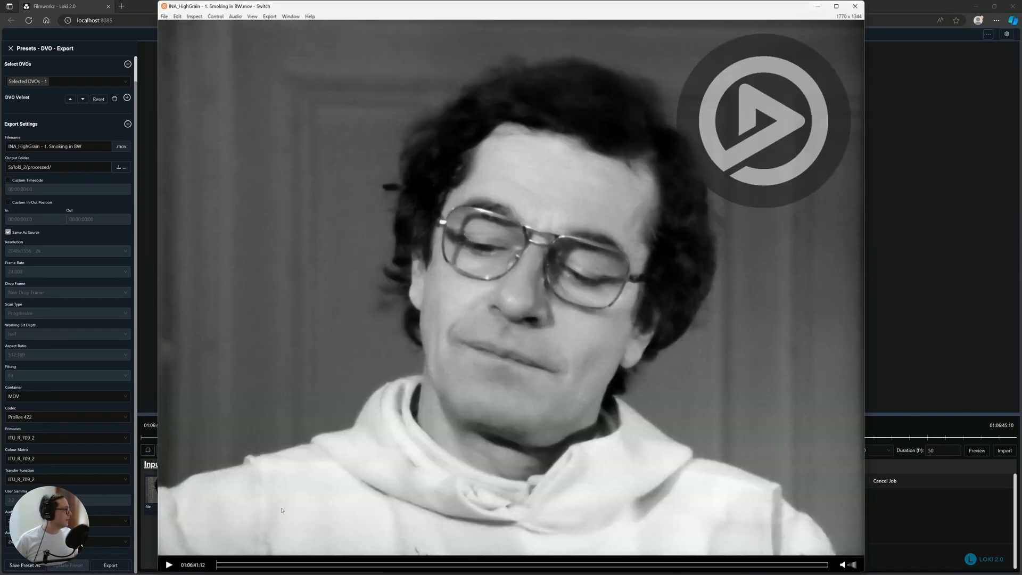
left_click(168, 565)
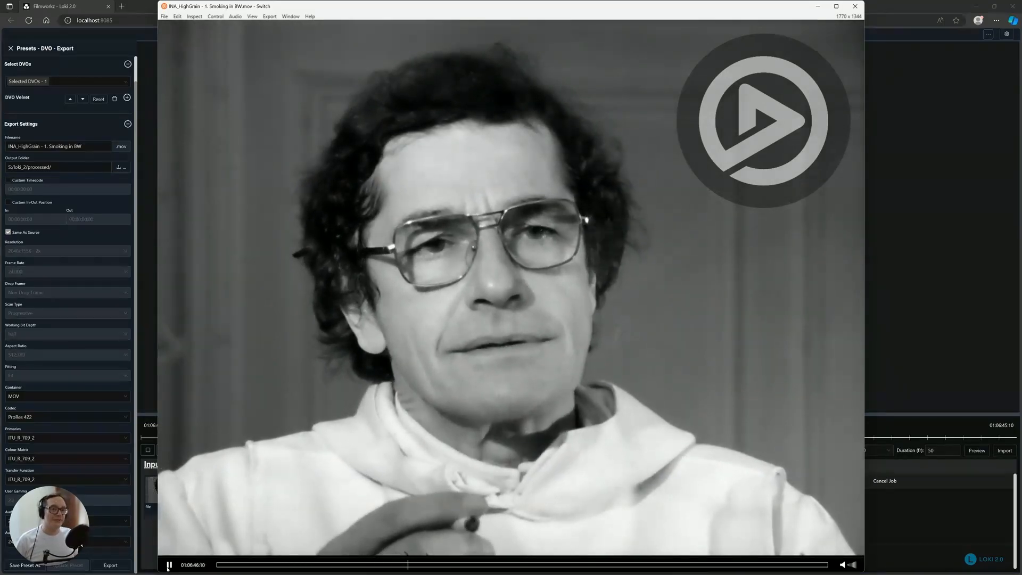
left_click(169, 565)
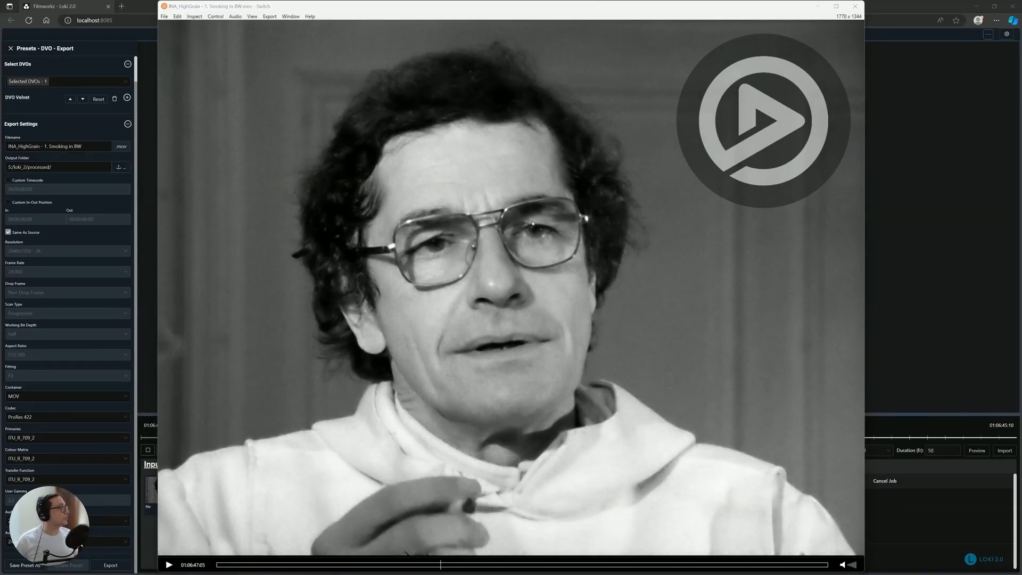
- Inspect the exported file's video properties, then close the inspector and the Switch player
key("ctrl+i")
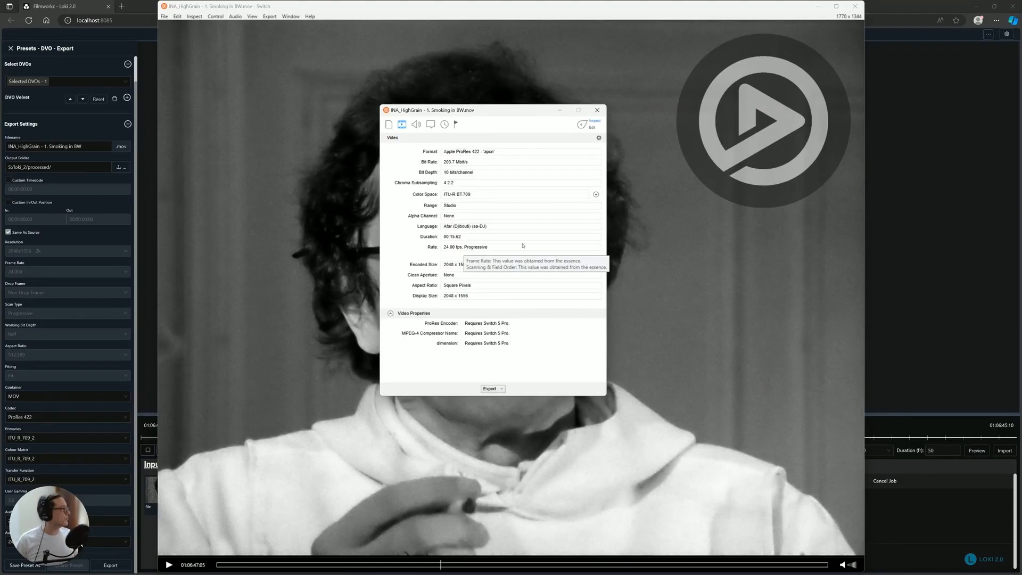
left_click(604, 112)
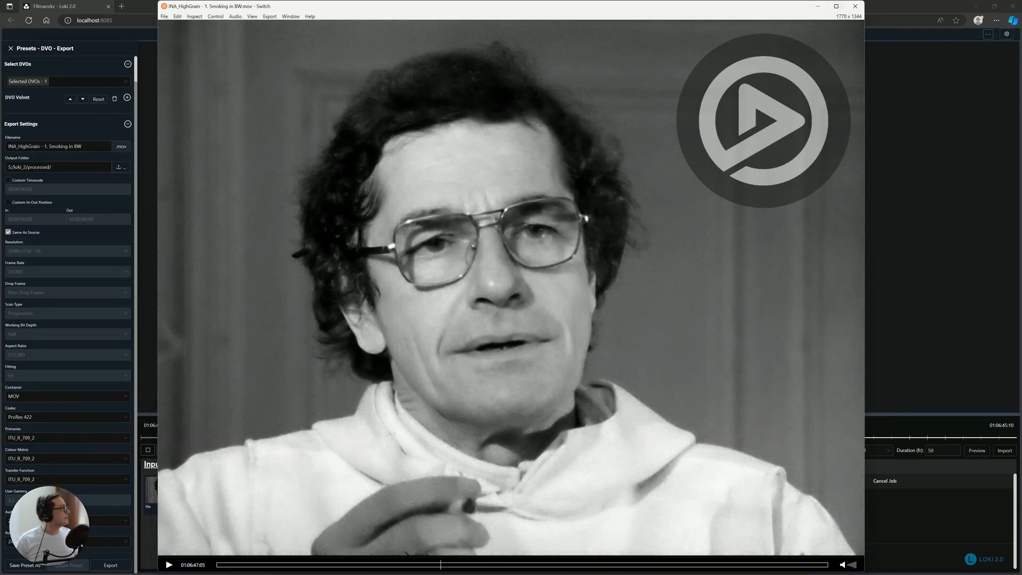
left_click(854, 5)
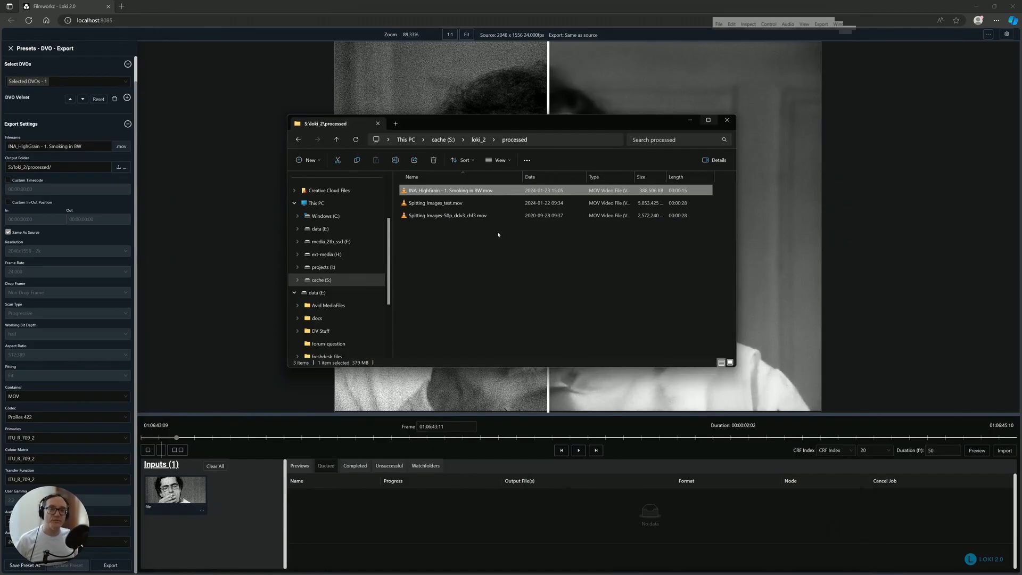